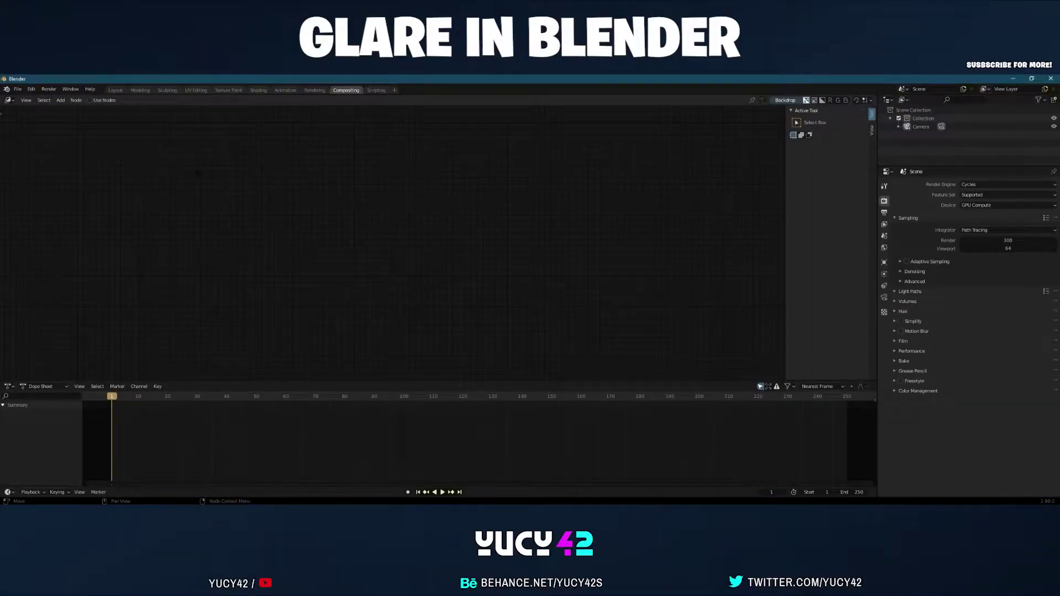
Paste the copied character rig and its lightning bolt meshes into the scene in the Layout workspace
{"action": "left_click", "coordinate": [114, 89]}
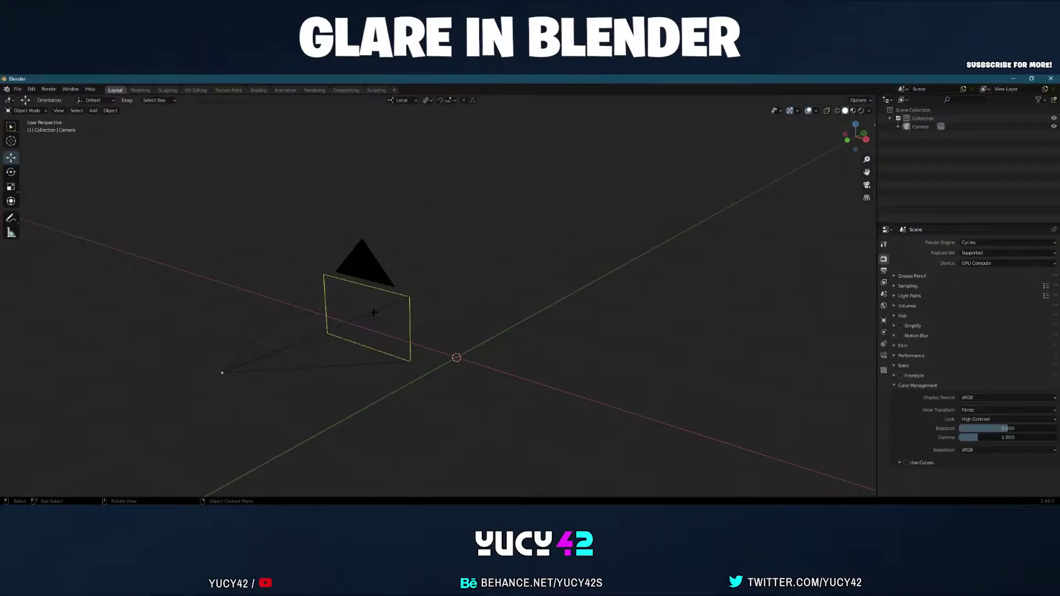
{"action": "left_click", "coordinate": [375, 313]}
{"action": "key", "text": "KP_3"}
{"action": "key", "text": "KP_Decimal"}
{"action": "scroll", "coordinate": [516, 334], "scroll_direction": "down", "scroll_amount": 4}
{"action": "middle_click_drag", "start_coordinate": [590, 344], "coordinate": [244, 159]}
{"action": "left_click", "coordinate": [18, 89]}
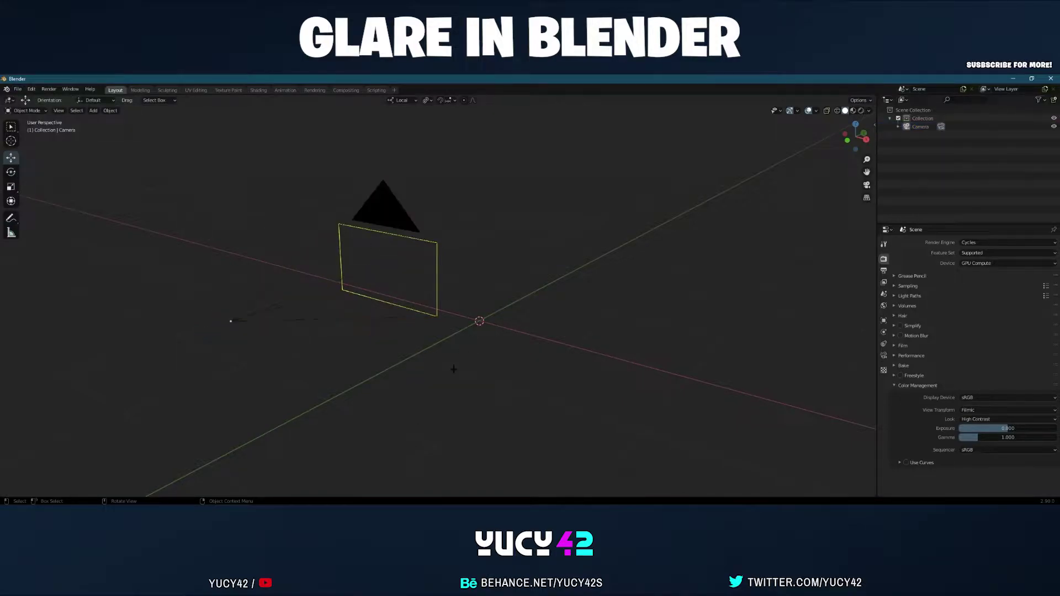
{"action": "key", "text": "ctrl+v"}
{"action": "left_click", "coordinate": [454, 185]}
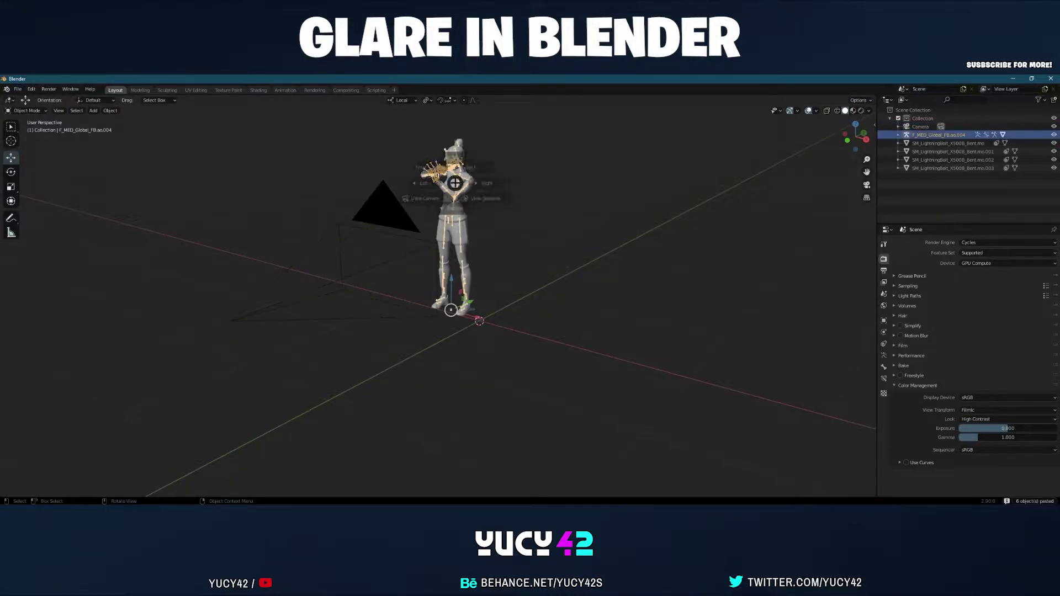
Move the pasted character rig so that it stands close to the world origin
{"action": "scroll", "coordinate": [453, 175], "scroll_direction": "up", "scroll_amount": 3}
{"action": "middle_click_drag", "start_coordinate": [453, 174], "coordinate": [469, 251]}
{"action": "left_click_drag", "start_coordinate": [489, 351], "coordinate": [494, 353]}
{"action": "left_click", "coordinate": [495, 354]}
{"action": "middle_click_drag", "start_coordinate": [495, 354], "coordinate": [541, 338]}
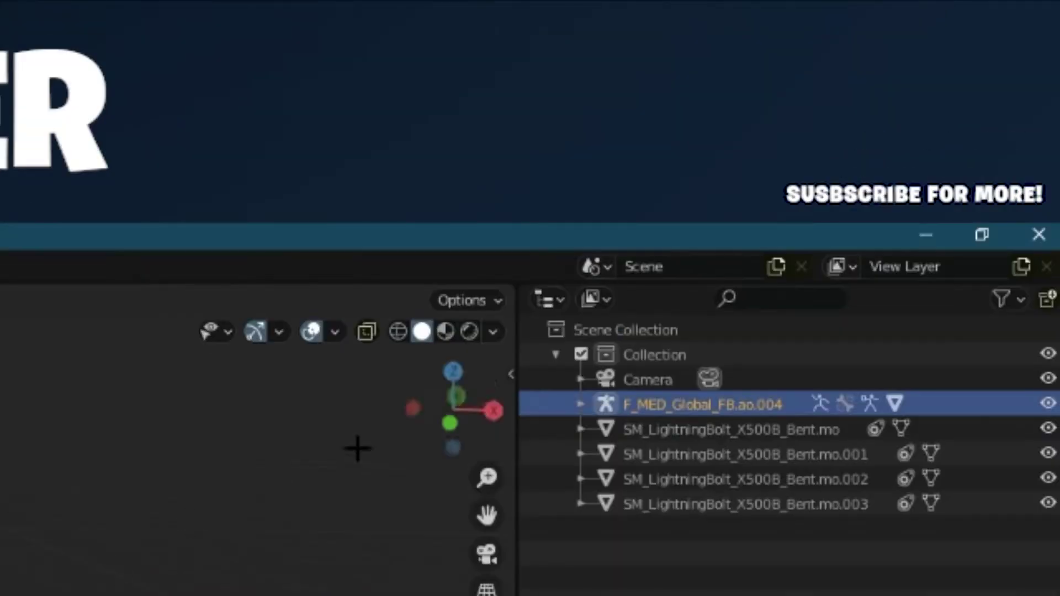
Split the 3D viewport into two side-by-side views and make one look through the camera
{"action": "left_click_drag", "start_coordinate": [874, 97], "coordinate": [778, 100]}
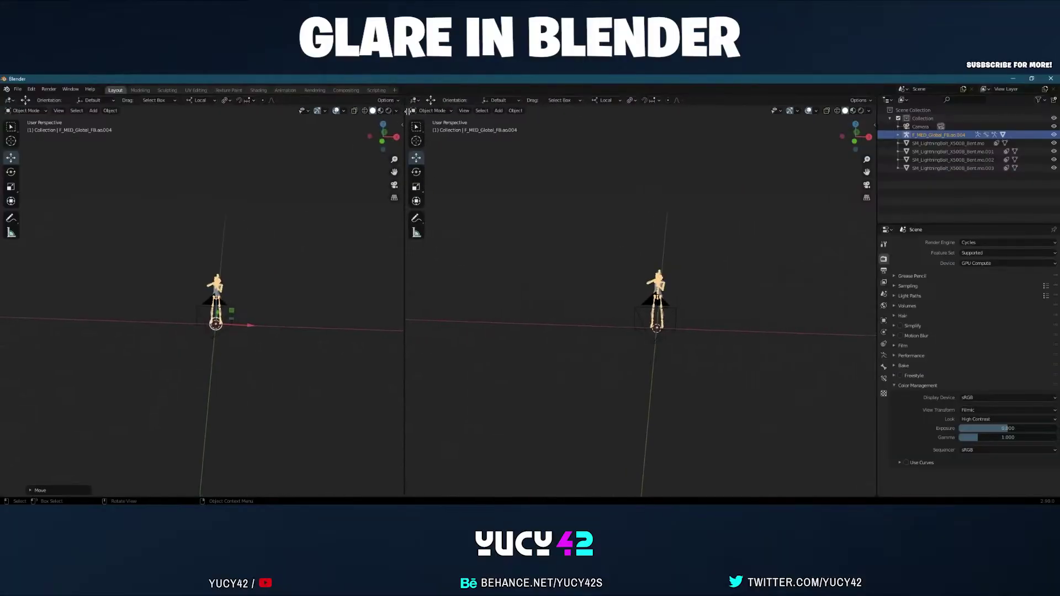
{"action": "key", "text": "KP_0"}
Move the camera to frame the character's upper body and show the camera view in Material Preview shading
{"action": "left_click", "coordinate": [920, 126]}
{"action": "key", "text": "KP_Decimal"}
{"action": "left_click_drag", "start_coordinate": [206, 275], "coordinate": [217, 204]}
{"action": "scroll", "coordinate": [283, 287], "scroll_direction": "down", "scroll_amount": 5}
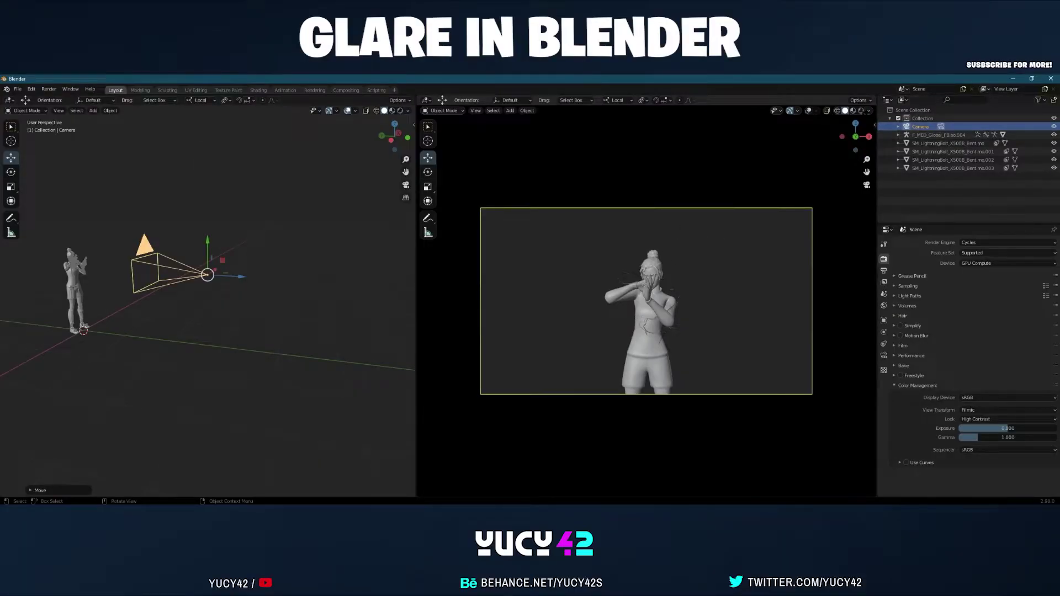
{"action": "left_click", "coordinate": [853, 111]}
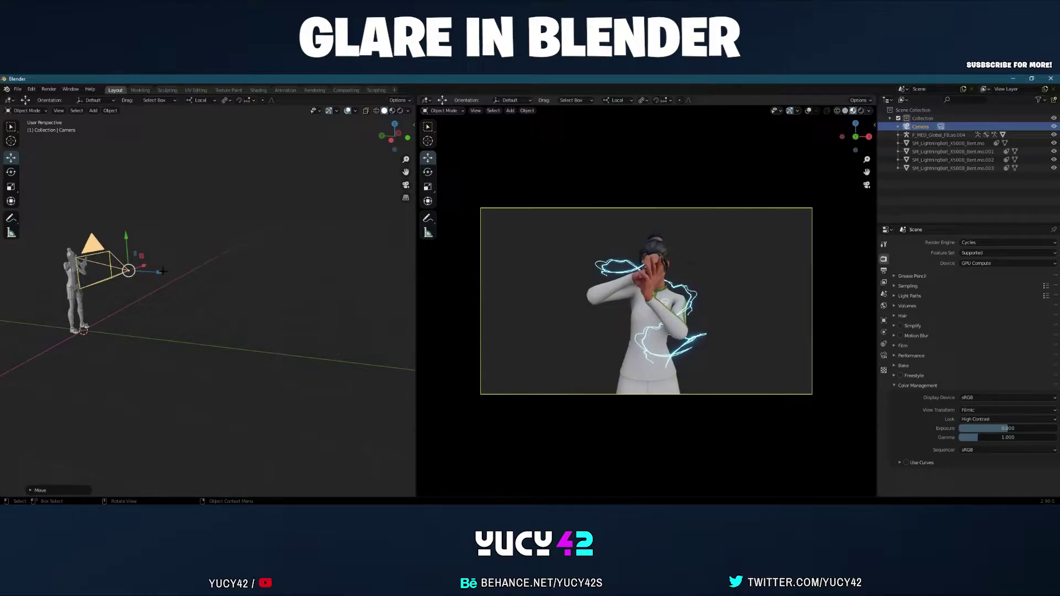
Rotate and reposition the camera so it frames the character's face and raised hands at an angle
{"action": "key", "text": "alt+a"}
{"action": "key", "text": "KP_3"}
{"action": "scroll", "coordinate": [303, 280], "scroll_direction": "down", "scroll_amount": 3}
{"action": "middle_click_drag", "start_coordinate": [303, 280], "coordinate": [314, 367]}
{"action": "left_click", "coordinate": [256, 287]}
{"action": "key", "text": "KP_Decimal"}
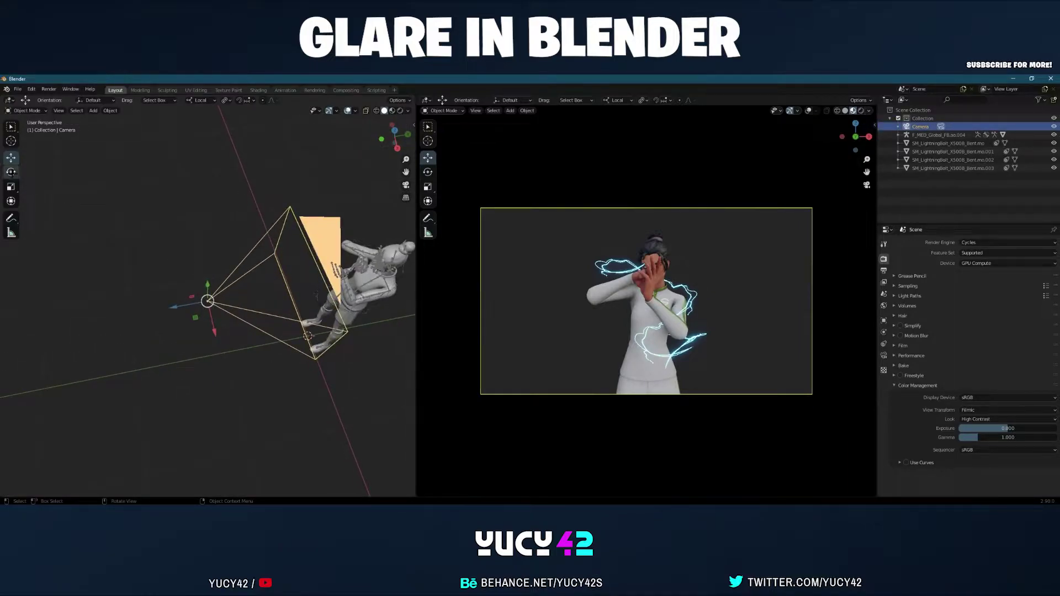
{"action": "left_click", "coordinate": [11, 171]}
{"action": "left_click_drag", "start_coordinate": [226, 324], "coordinate": [239, 307]}
{"action": "left_click", "coordinate": [11, 158]}
{"action": "left_click_drag", "start_coordinate": [233, 326], "coordinate": [257, 365]}
{"action": "middle_click_drag", "start_coordinate": [253, 386], "coordinate": [215, 346]}
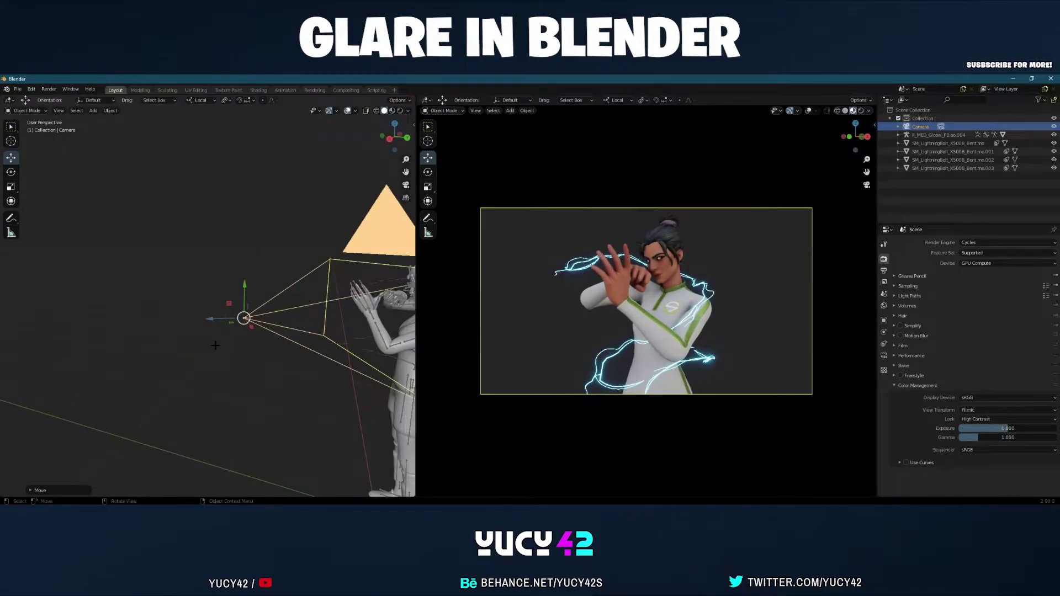
Examine the placement of the lightning bolt meshes around the character from several angles
{"action": "left_click", "coordinate": [358, 338]}
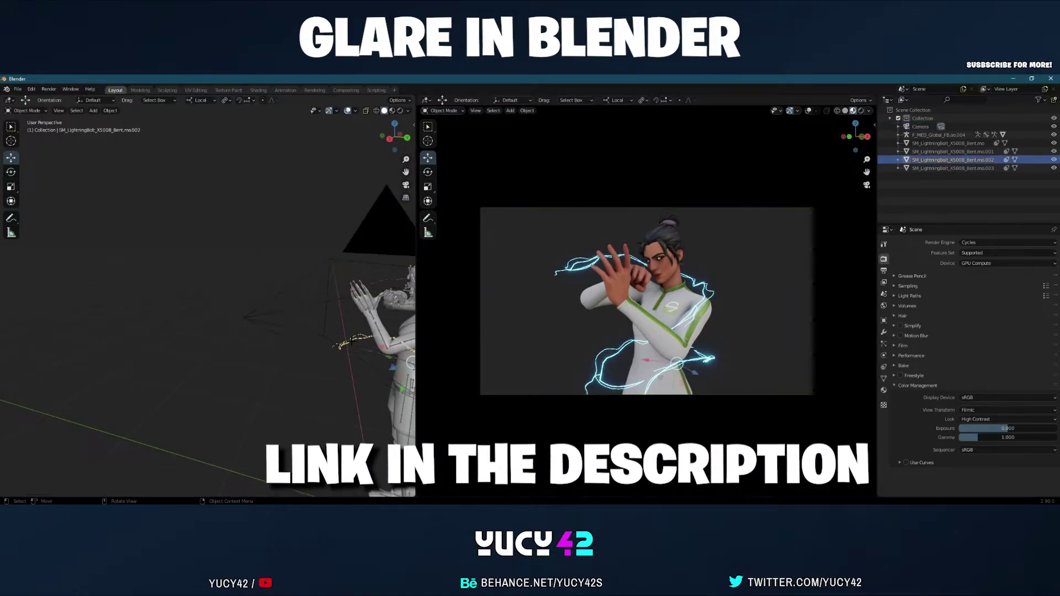
{"action": "key", "text": "KP_Decimal"}
{"action": "middle_click_drag", "start_coordinate": [240, 322], "coordinate": [292, 320]}
{"action": "scroll", "coordinate": [291, 320], "scroll_direction": "down", "scroll_amount": 8}
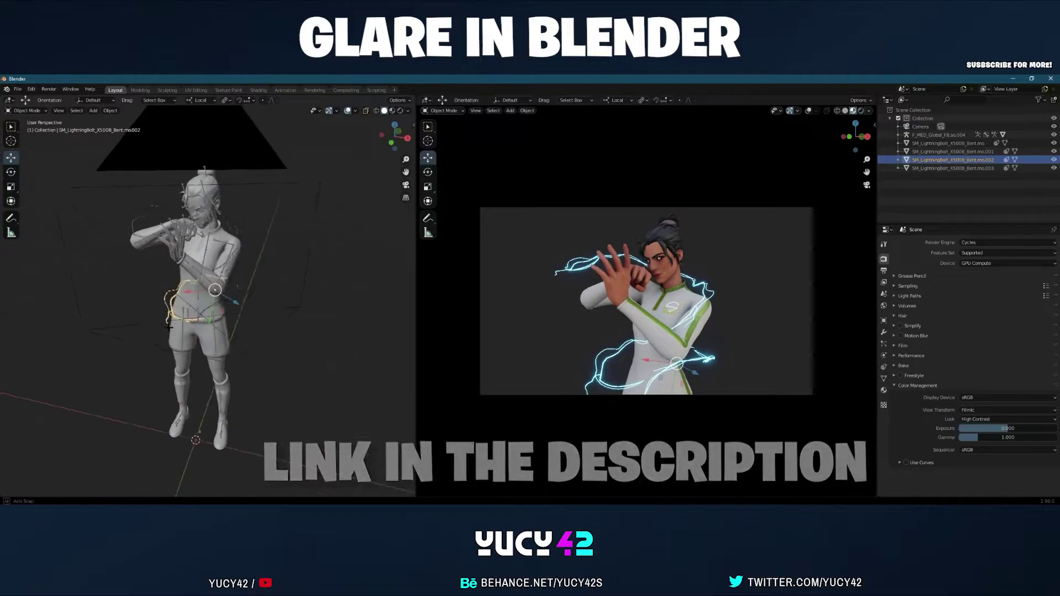
{"action": "left_click", "coordinate": [210, 195]}
{"action": "left_click", "coordinate": [210, 195]}
{"action": "scroll", "coordinate": [303, 329], "scroll_direction": "up", "scroll_amount": 1}
{"action": "scroll", "coordinate": [303, 329], "scroll_direction": "down", "scroll_amount": 4}
{"action": "middle_click_drag", "start_coordinate": [307, 270], "coordinate": [249, 305], "text": "shift"}
{"action": "left_click", "coordinate": [219, 246]}
{"action": "key", "text": "g"}
{"action": "key", "text": "z"}
{"action": "key", "text": "z"}
{"action": "left_click", "coordinate": [214, 299]}
{"action": "left_click", "coordinate": [163, 343]}
{"action": "middle_click_drag", "start_coordinate": [157, 330], "coordinate": [274, 298]}
Preview the character and lightning bolts through the camera with Rendered shading
{"action": "left_click", "coordinate": [868, 110]}
{"action": "left_click", "coordinate": [860, 111]}
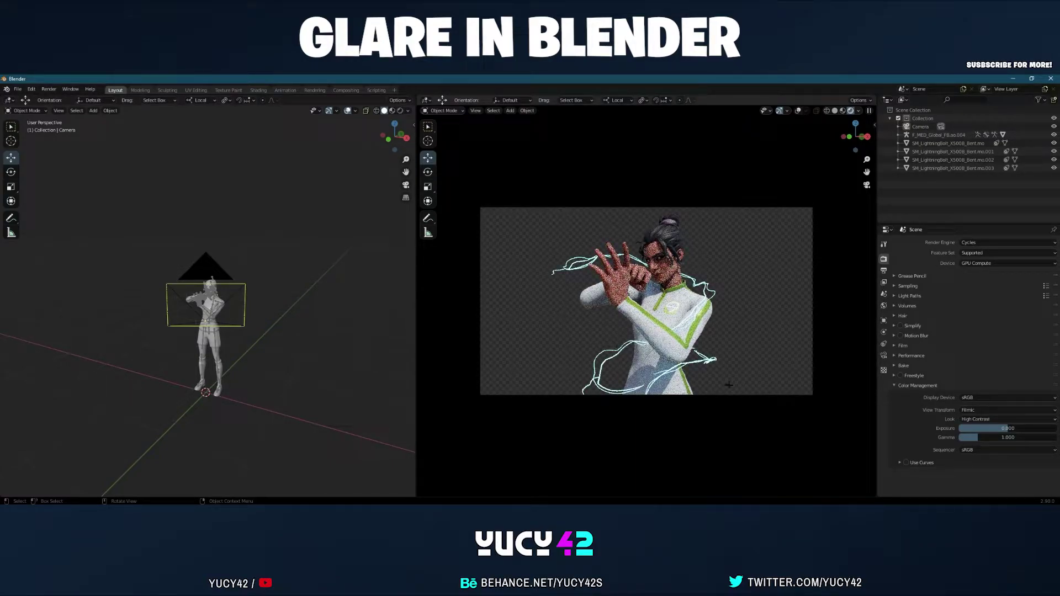
{"action": "left_click", "coordinate": [214, 306]}
{"action": "key", "text": "KP_Decimal"}
{"action": "scroll", "coordinate": [324, 274], "scroll_direction": "down", "scroll_amount": 2}
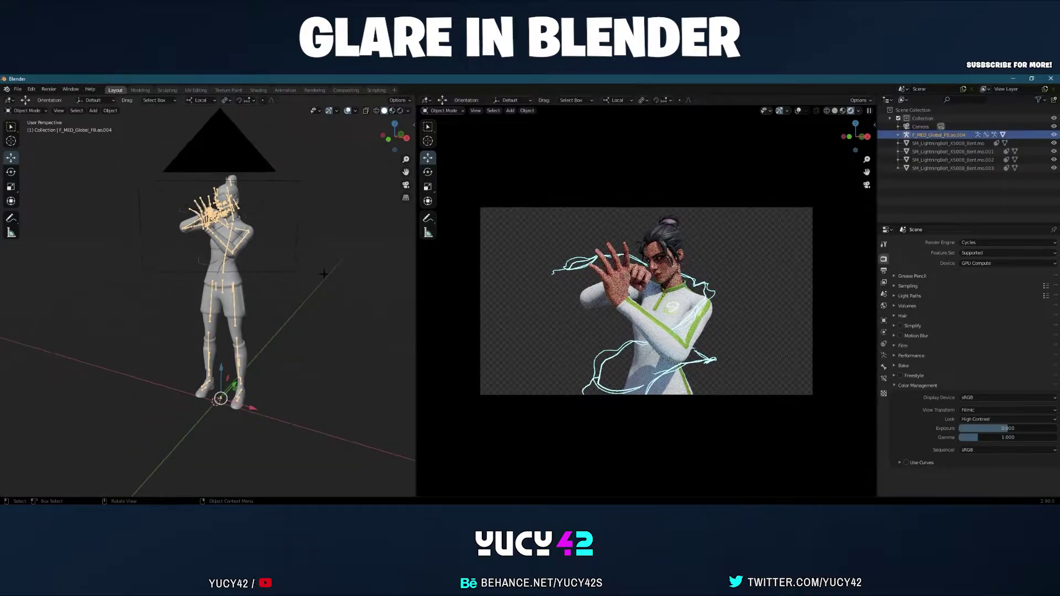
{"action": "scroll", "coordinate": [283, 319], "scroll_direction": "up", "scroll_amount": 1}
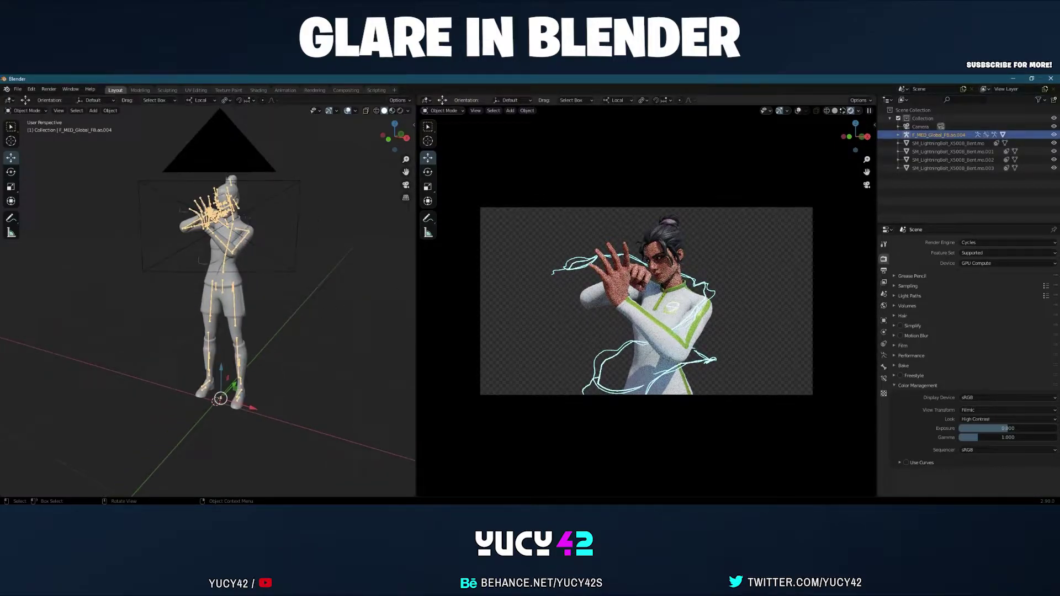
Return the camera view to Solid shading, then render the still image and close the finished render window
{"action": "left_click", "coordinate": [842, 111]}
{"action": "left_click", "coordinate": [845, 111]}
{"action": "left_click", "coordinate": [374, 230]}
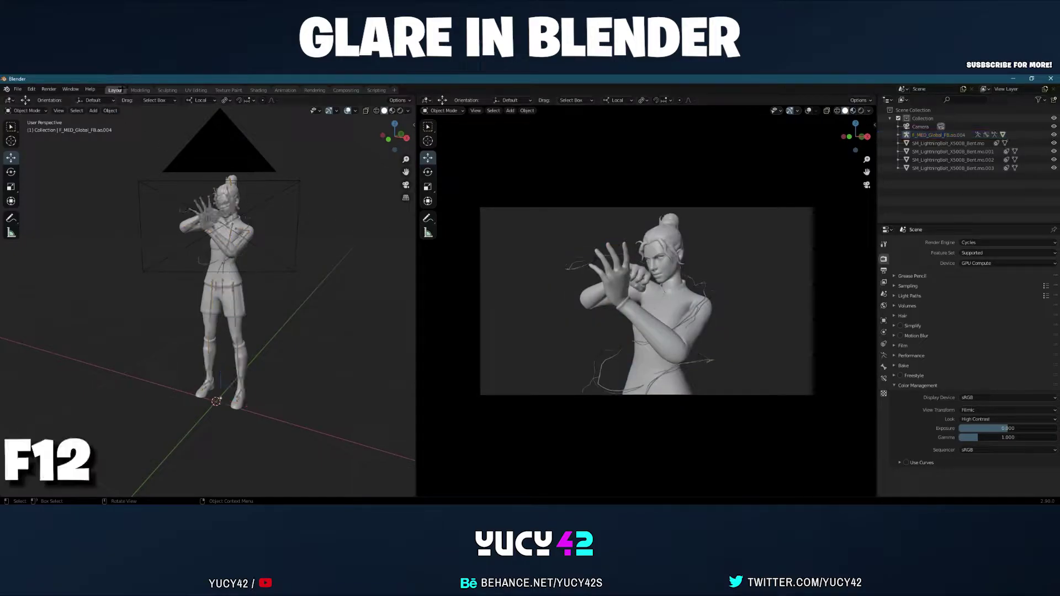
{"action": "left_click", "coordinate": [49, 89]}
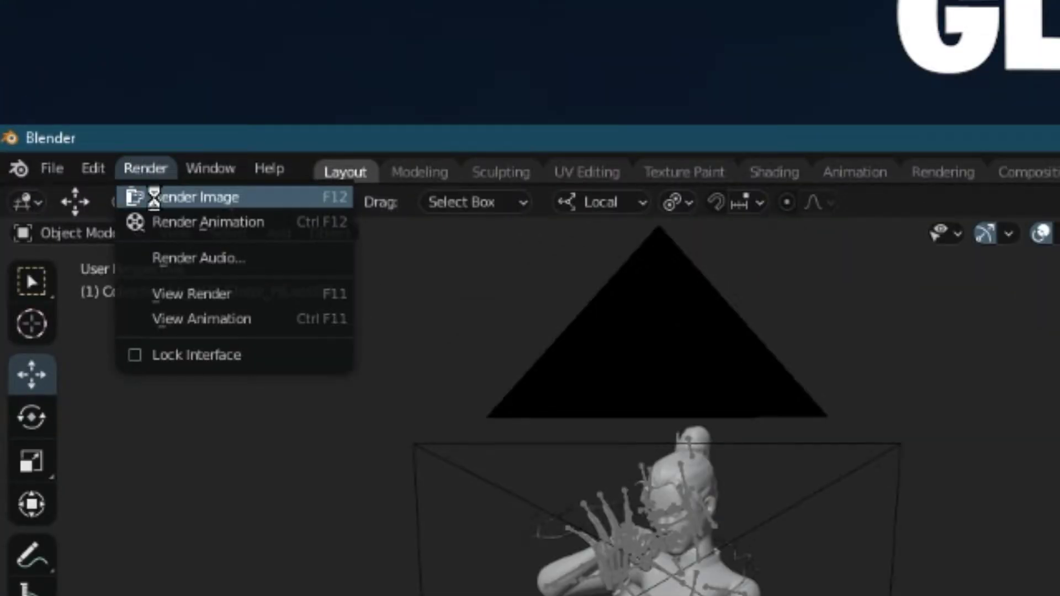
{"action": "left_click", "coordinate": [49, 99]}
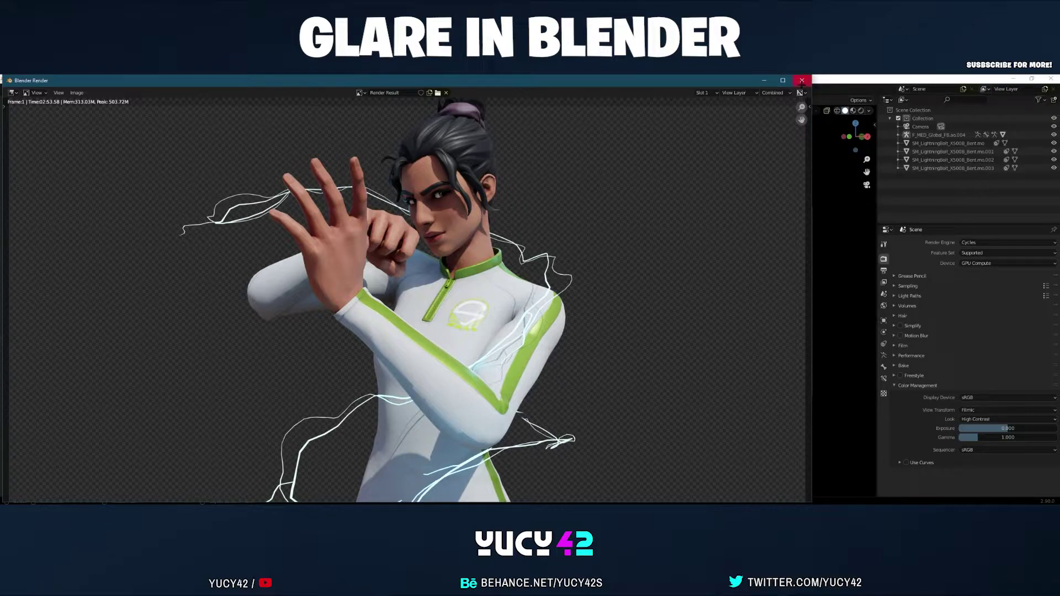
{"action": "left_click", "coordinate": [801, 80]}
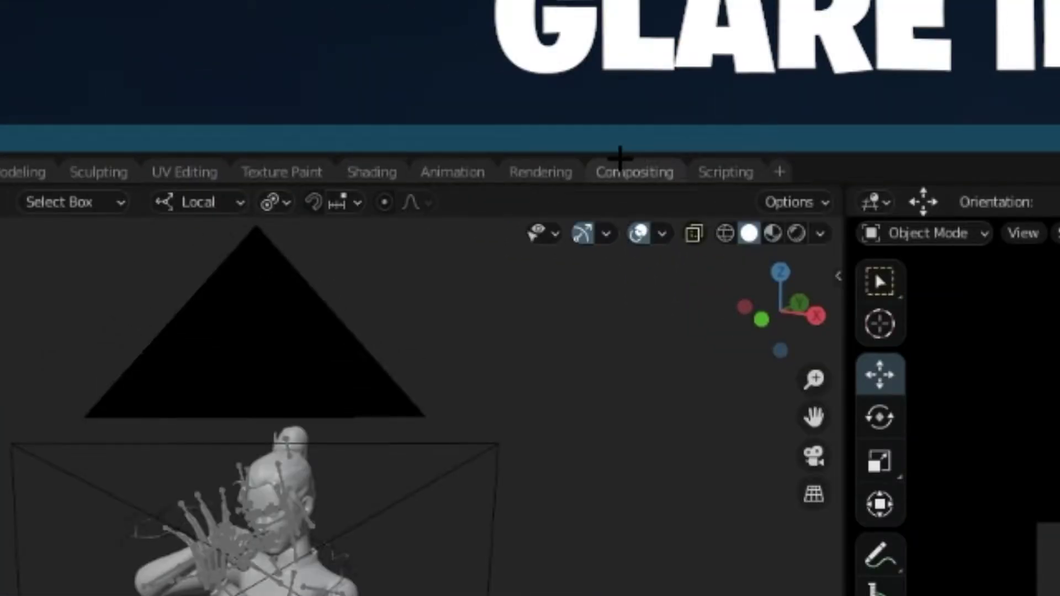
Enable nodes in the Compositing workspace and connect a Viewer node to the Render Layers image output
{"action": "left_click", "coordinate": [339, 87]}
{"action": "left_click", "coordinate": [274, 201]}
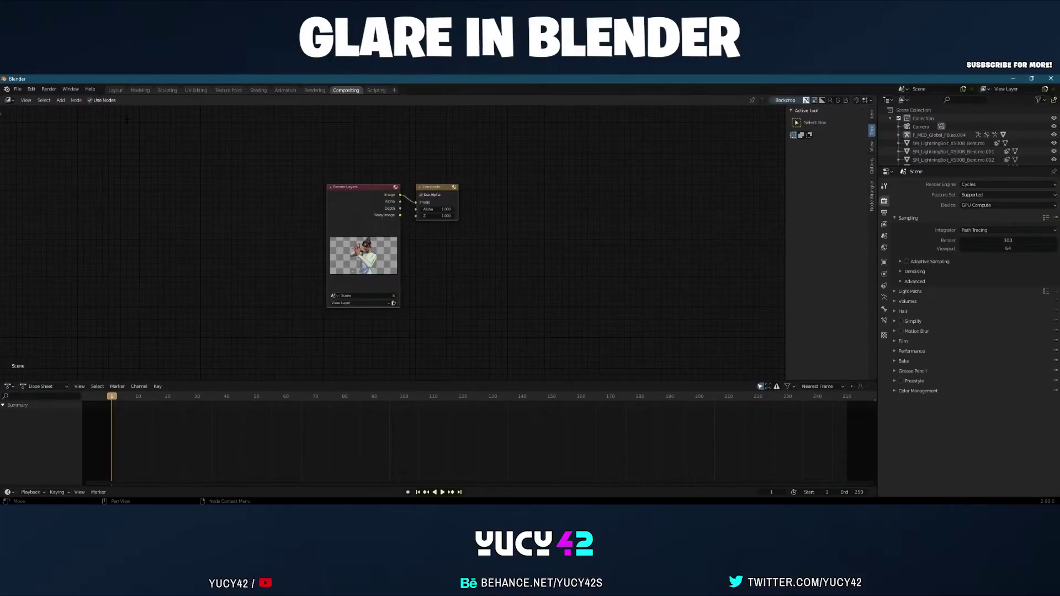
{"action": "scroll", "coordinate": [362, 239], "scroll_direction": "up", "scroll_amount": 2}
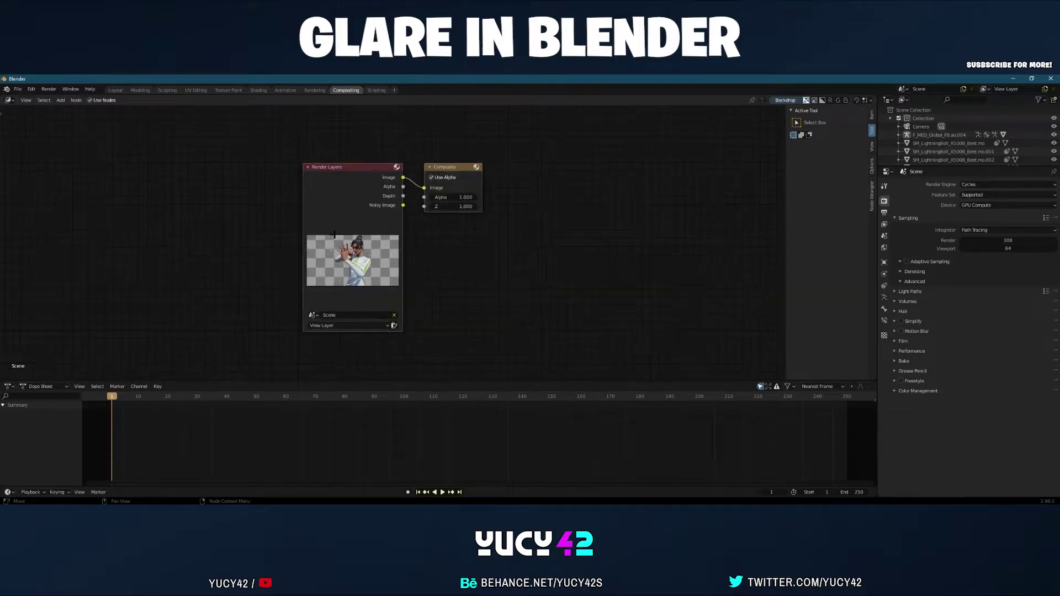
{"action": "left_click", "coordinate": [341, 204], "text": "ctrl+shift"}
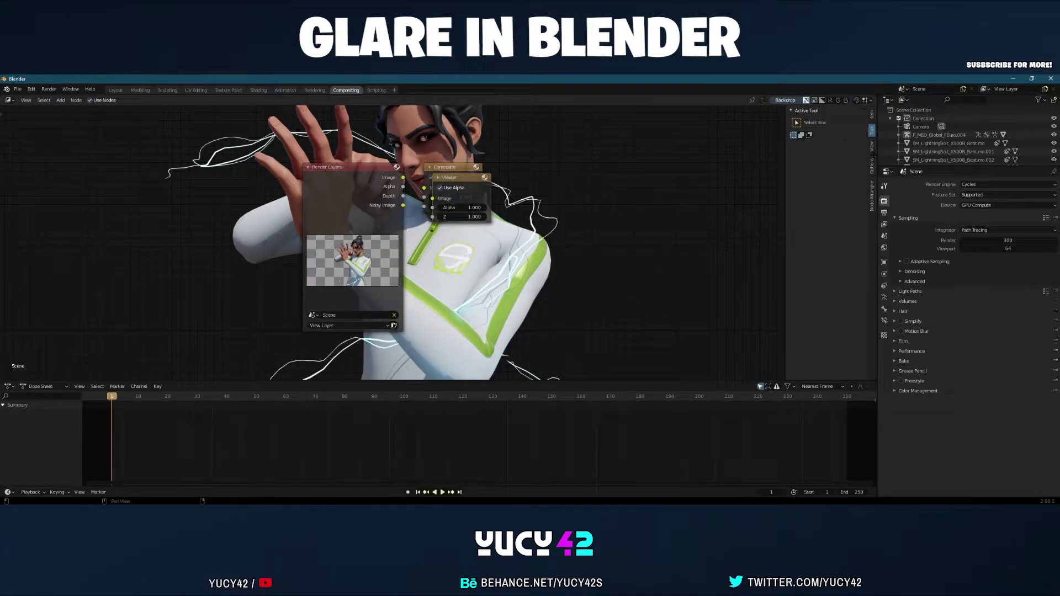
Fit the backdrop image to the compositor's node area
{"action": "key", "text": "n"}
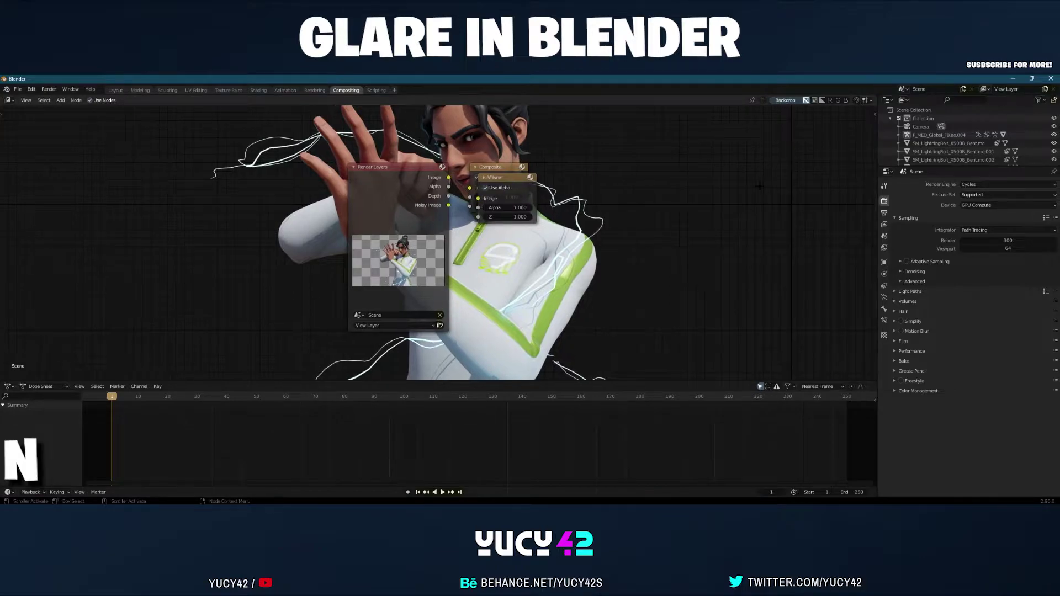
{"action": "left_click", "coordinate": [874, 114]}
{"action": "key", "text": "n"}
{"action": "left_click", "coordinate": [875, 114]}
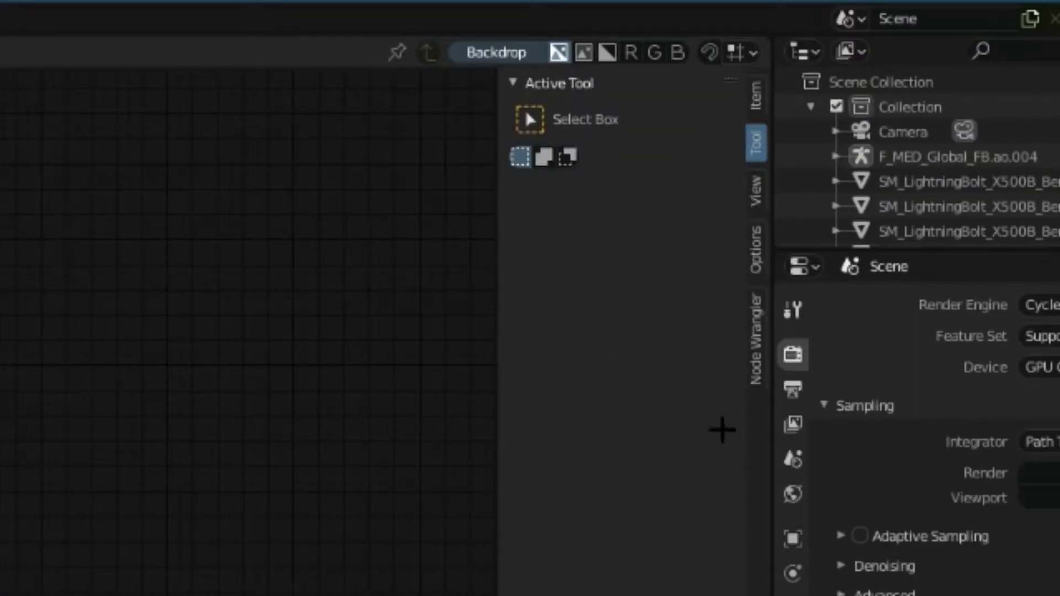
{"action": "left_click", "coordinate": [755, 191]}
{"action": "left_click", "coordinate": [822, 169]}
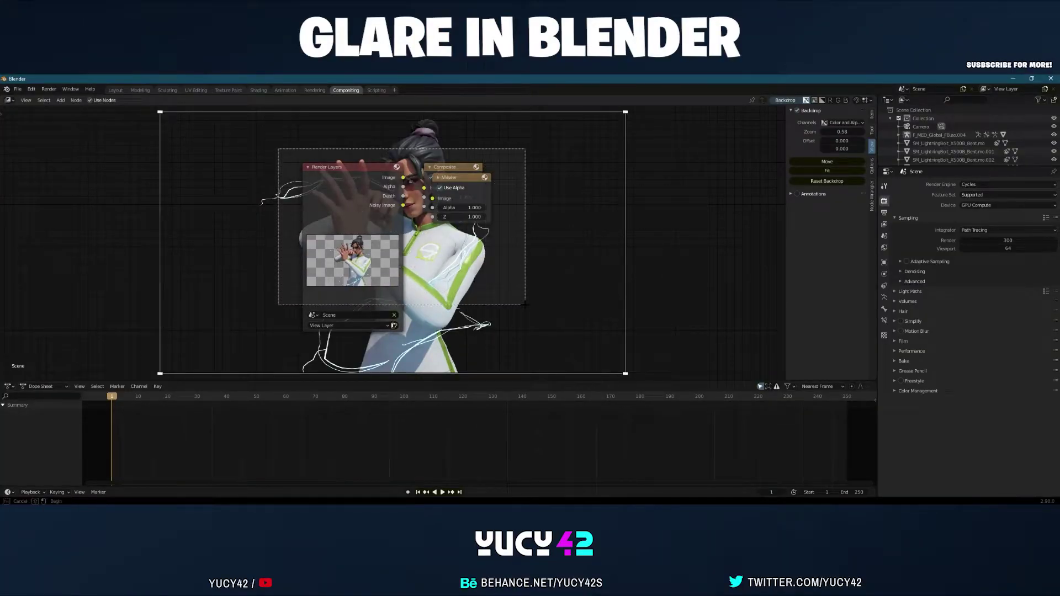
Spread the nodes apart so the Viewer node sits well below the Composite node, clear of the character's image
{"action": "middle_click_drag", "start_coordinate": [358, 205], "coordinate": [77, 175]}
{"action": "middle_click_drag", "start_coordinate": [170, 135], "coordinate": [137, 147]}
{"action": "left_click_drag", "start_coordinate": [144, 148], "coordinate": [272, 307]}
Add a Glare node between the Render Layers and Viewer nodes
{"action": "key", "text": "shift+a"}
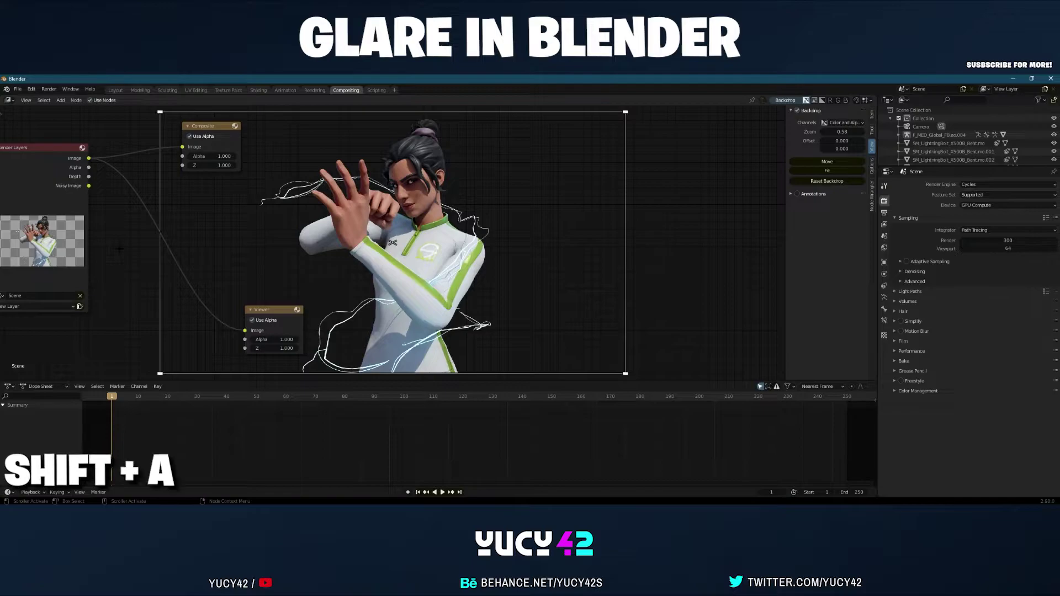
{"action": "left_click", "coordinate": [120, 249]}
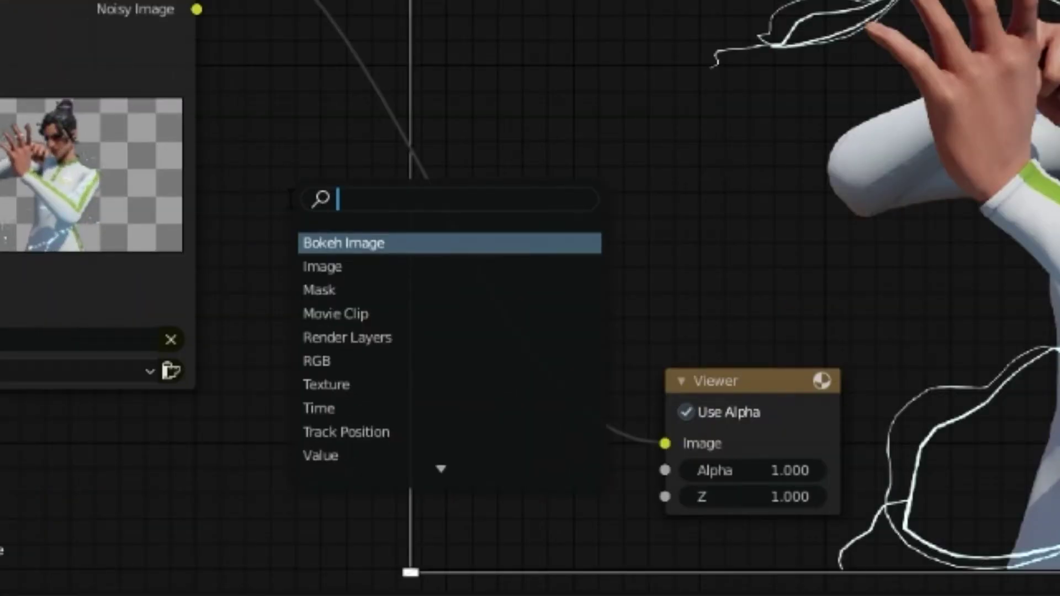
{"action": "type", "text": "gla"}
{"action": "key", "text": "Return"}
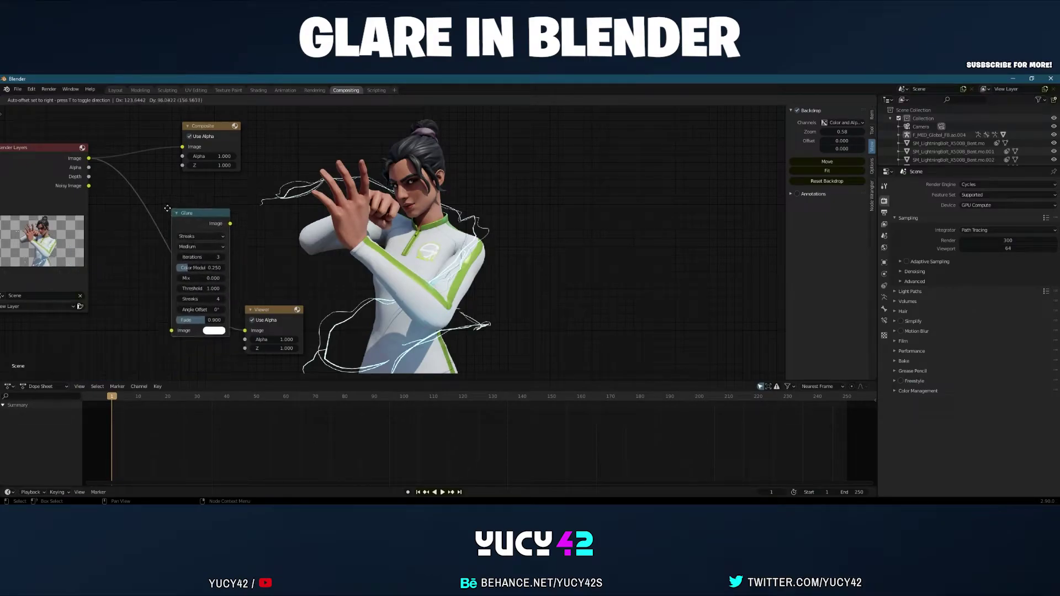
{"action": "left_click", "coordinate": [350, 57]}
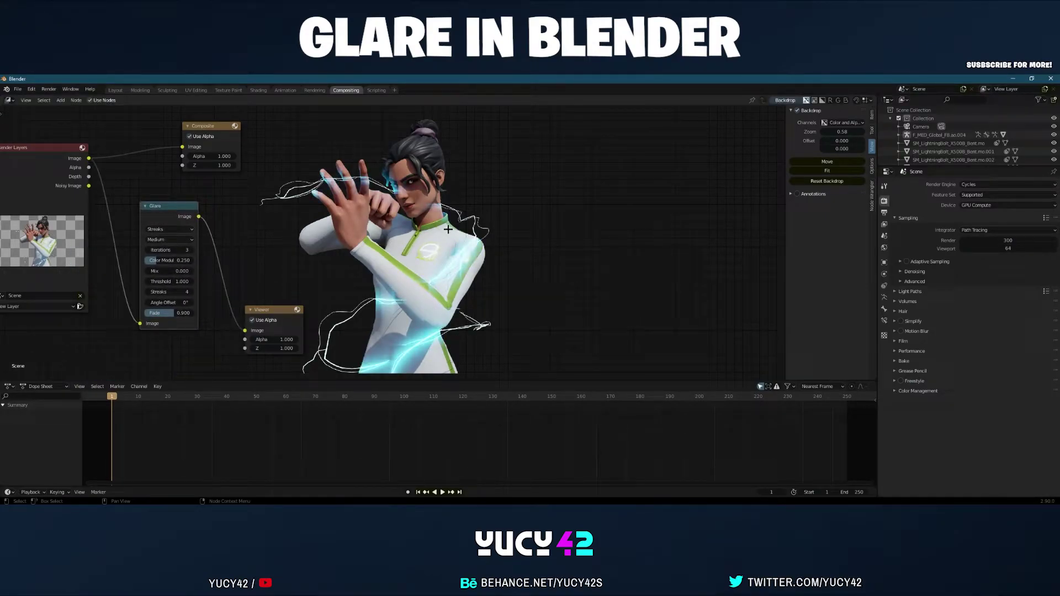
Set the Glare node to Fog Glow, High quality and size 9, and turn off Use Alpha on the Viewer node
{"action": "left_click", "coordinate": [169, 229]}
{"action": "left_click", "coordinate": [165, 255]}
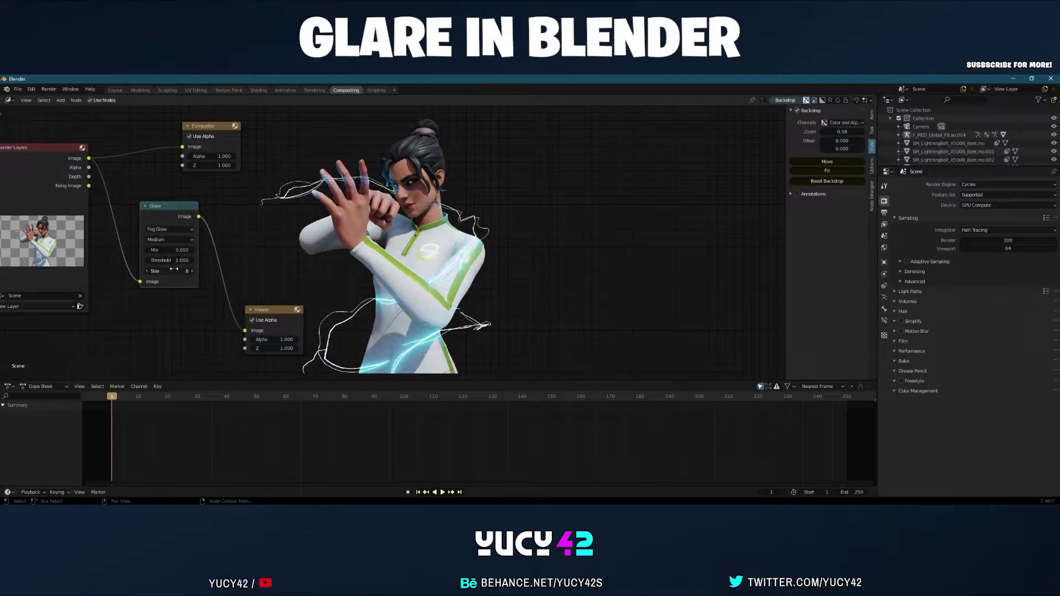
{"action": "left_click", "coordinate": [171, 240]}
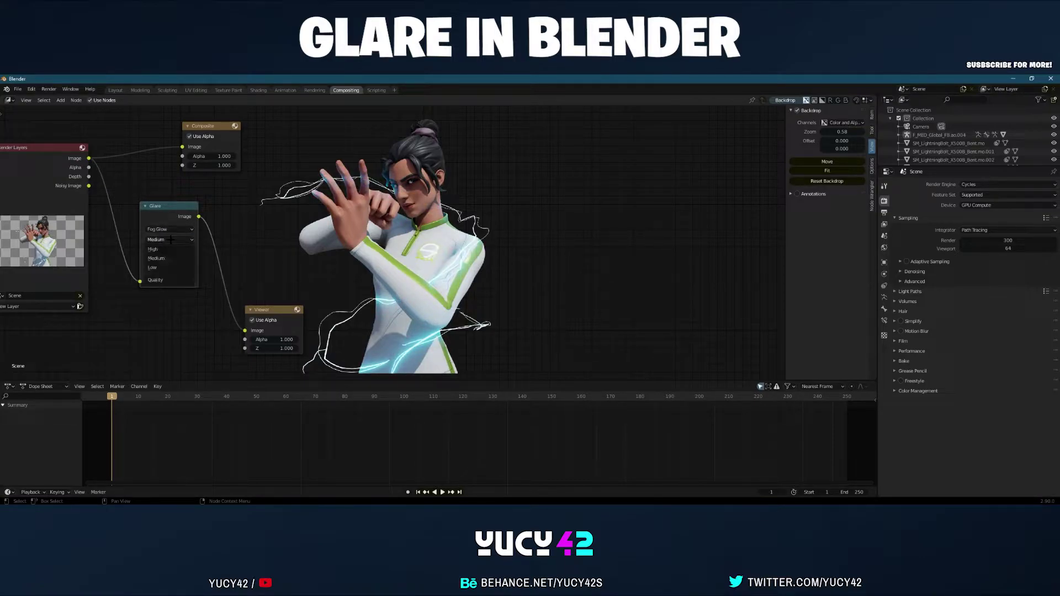
{"action": "left_click", "coordinate": [153, 249]}
{"action": "left_click", "coordinate": [195, 271]}
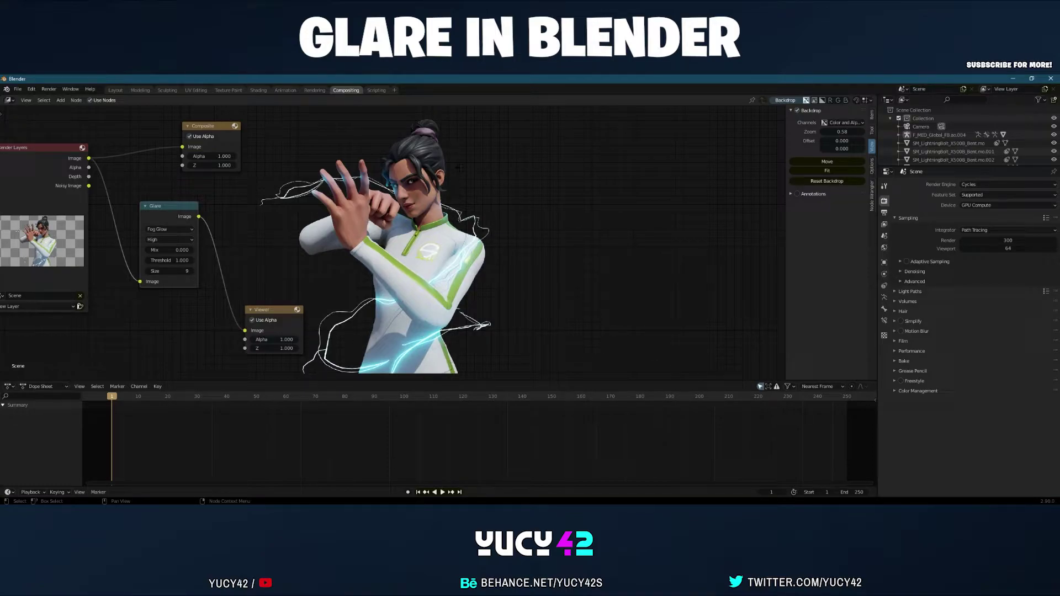
{"action": "left_click", "coordinate": [251, 320]}
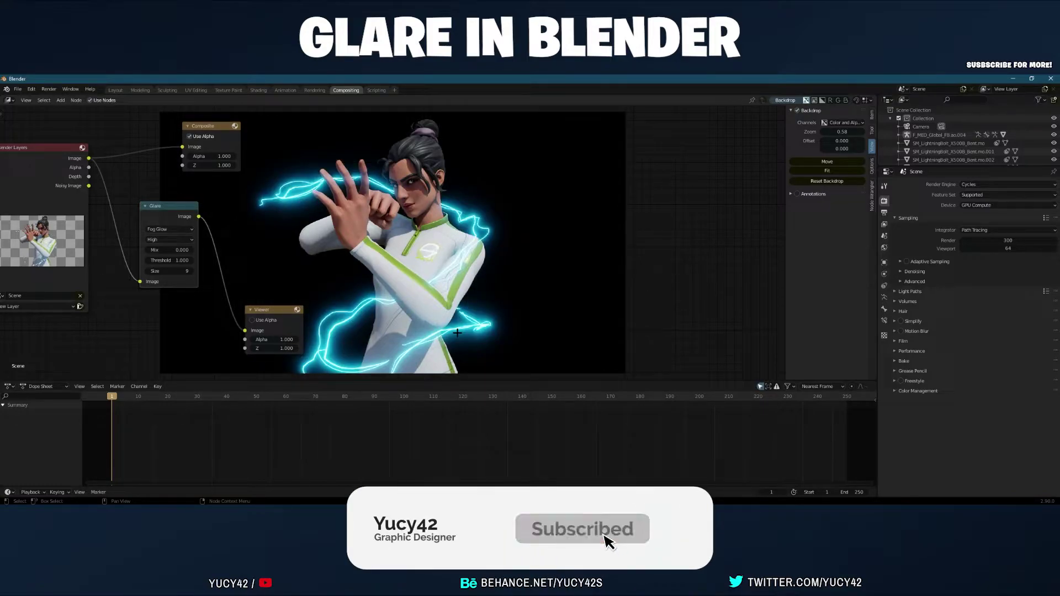
Show the Viewer Node image in the Rendering workspace
{"action": "left_click", "coordinate": [314, 90]}
{"action": "left_click", "coordinate": [391, 100]}
{"action": "left_click", "coordinate": [392, 100]}
{"action": "left_click", "coordinate": [391, 100]}
{"action": "scroll", "coordinate": [437, 148], "scroll_direction": "down", "scroll_amount": 12}
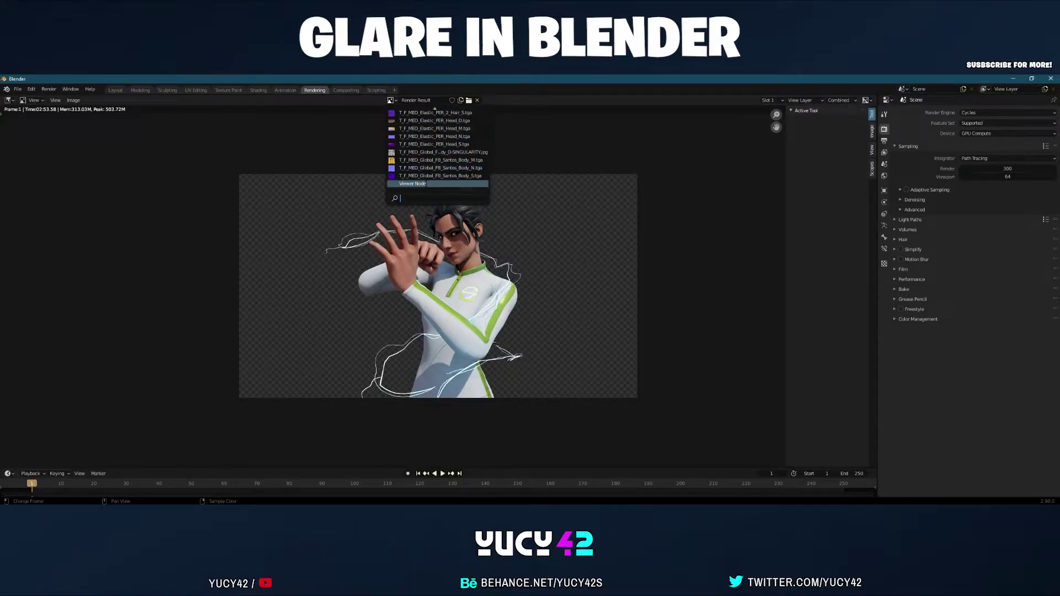
{"action": "left_click", "coordinate": [413, 183]}
Save the glare image with its black background as a PNG named Glare black baground
{"action": "left_click", "coordinate": [74, 100]}
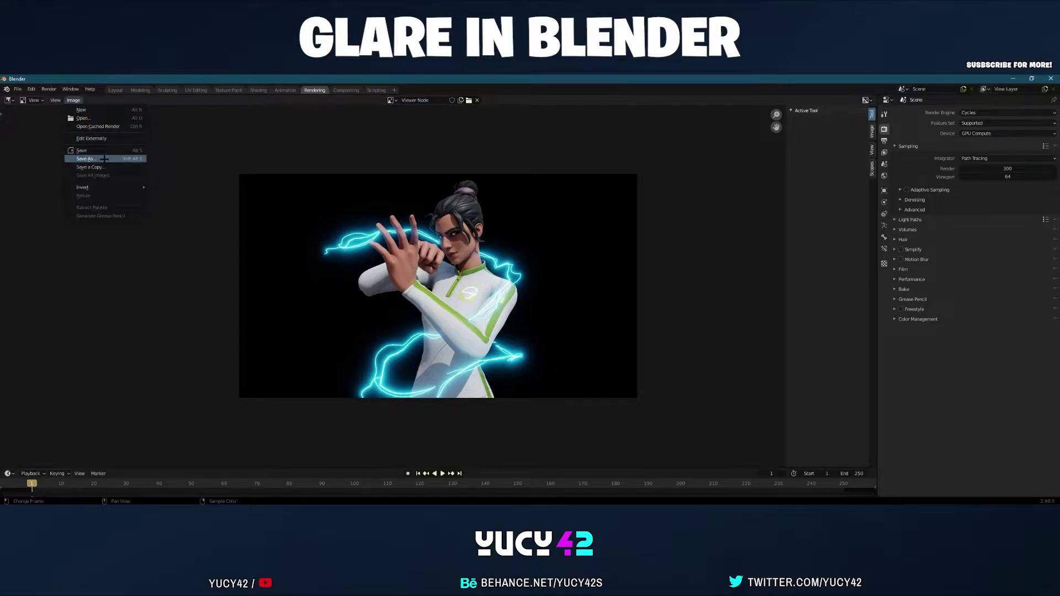
{"action": "left_click", "coordinate": [85, 159]}
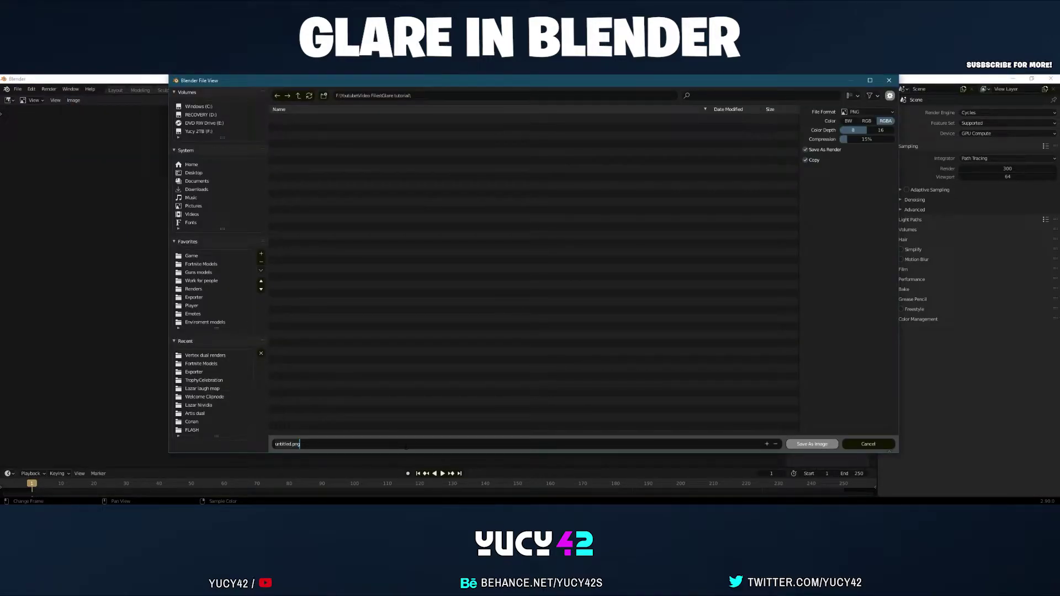
{"action": "type", "text": "Glare black bagro"}
{"action": "key", "text": "Return"}
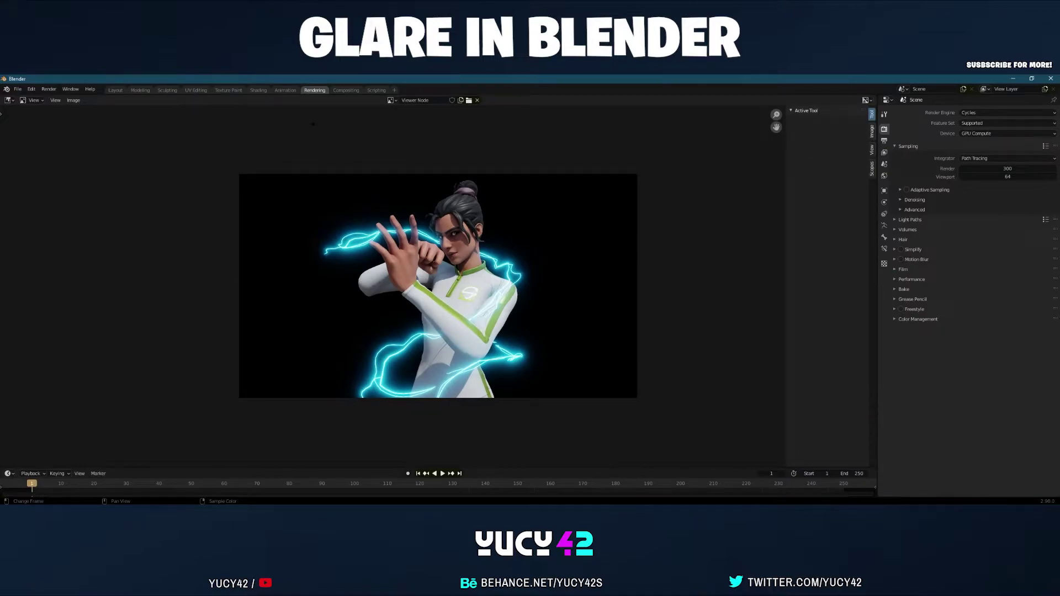
Turn on Use Alpha on the Viewer node and show the resulting image in the Rendering workspace
{"action": "left_click", "coordinate": [334, 89]}
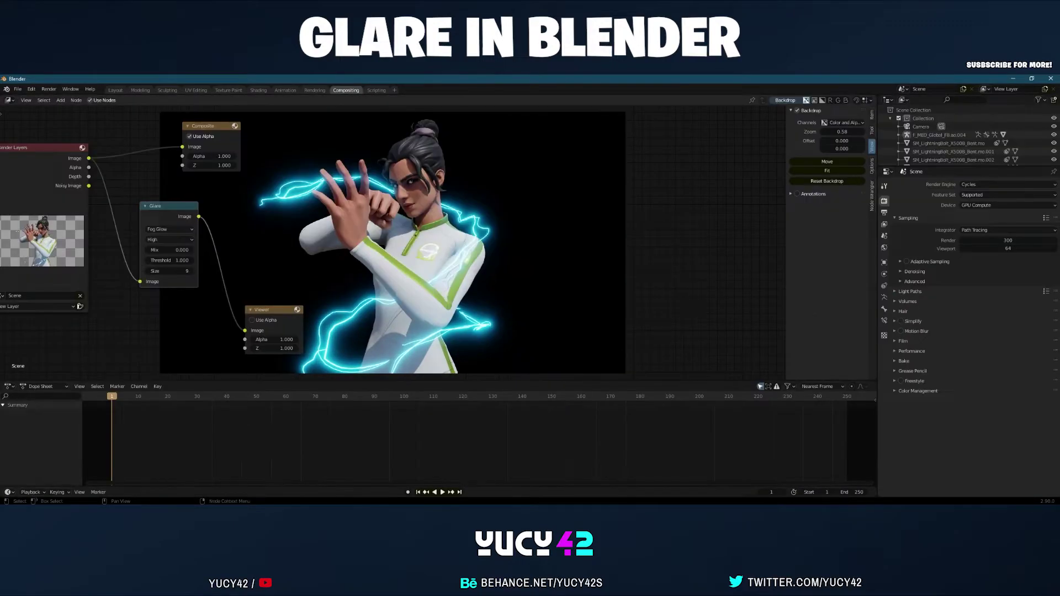
{"action": "left_click", "coordinate": [252, 319]}
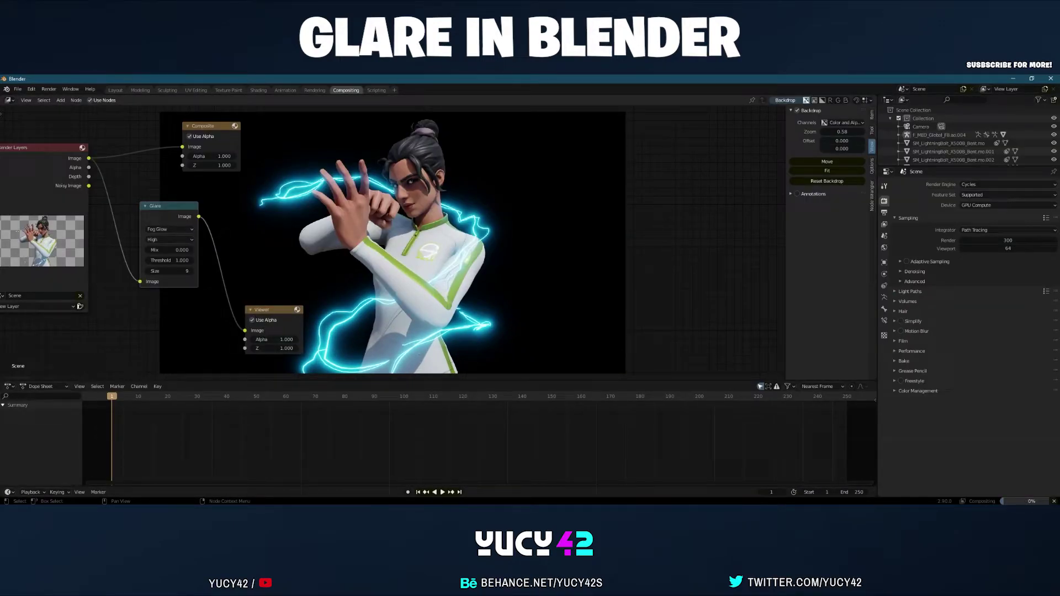
{"action": "left_click", "coordinate": [309, 90]}
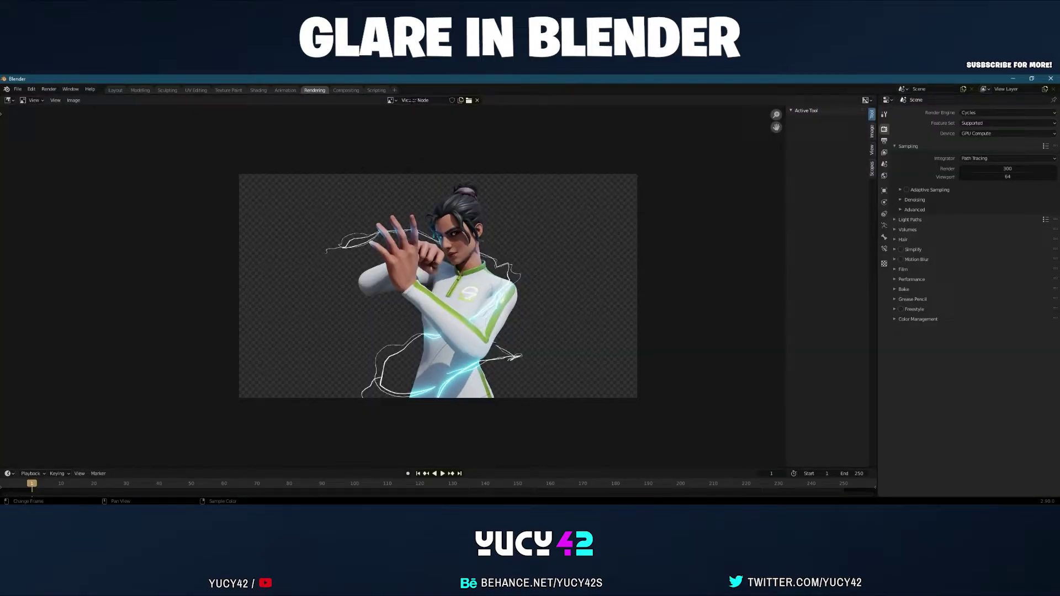
Save the transparent version of the Viewer Node image as a PNG named render glare
{"action": "left_click", "coordinate": [74, 100]}
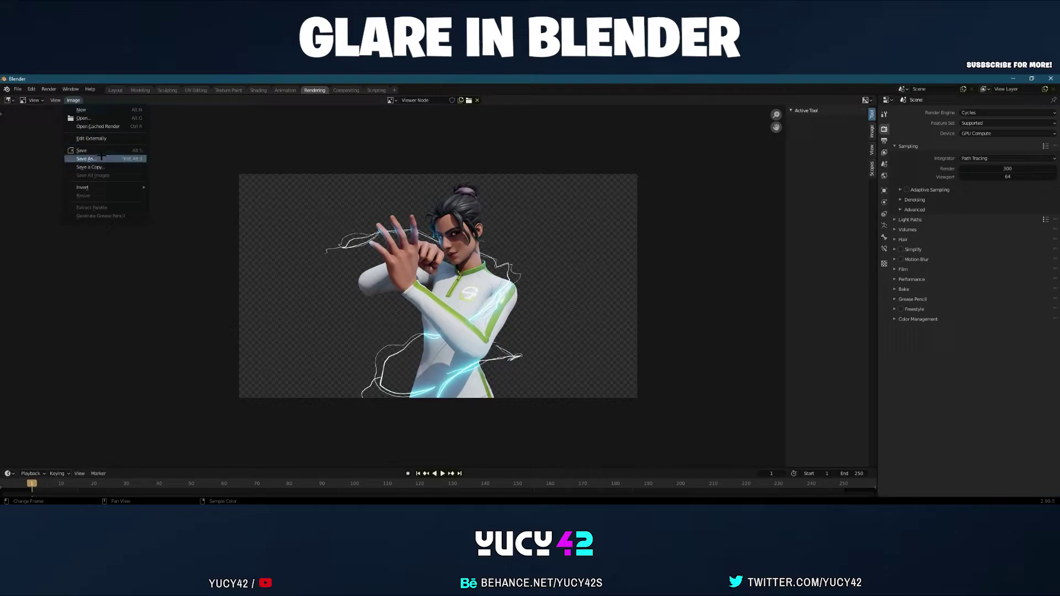
{"action": "left_click", "coordinate": [101, 157]}
{"action": "key", "text": "ctrl+a"}
{"action": "type", "text": "ga"}
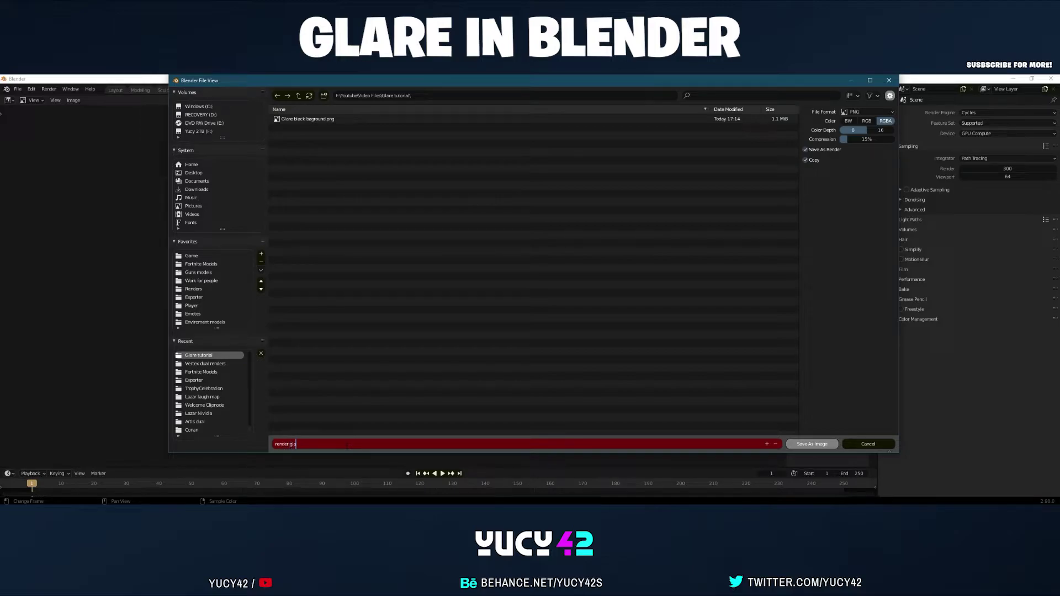
{"action": "key", "text": "Return"}
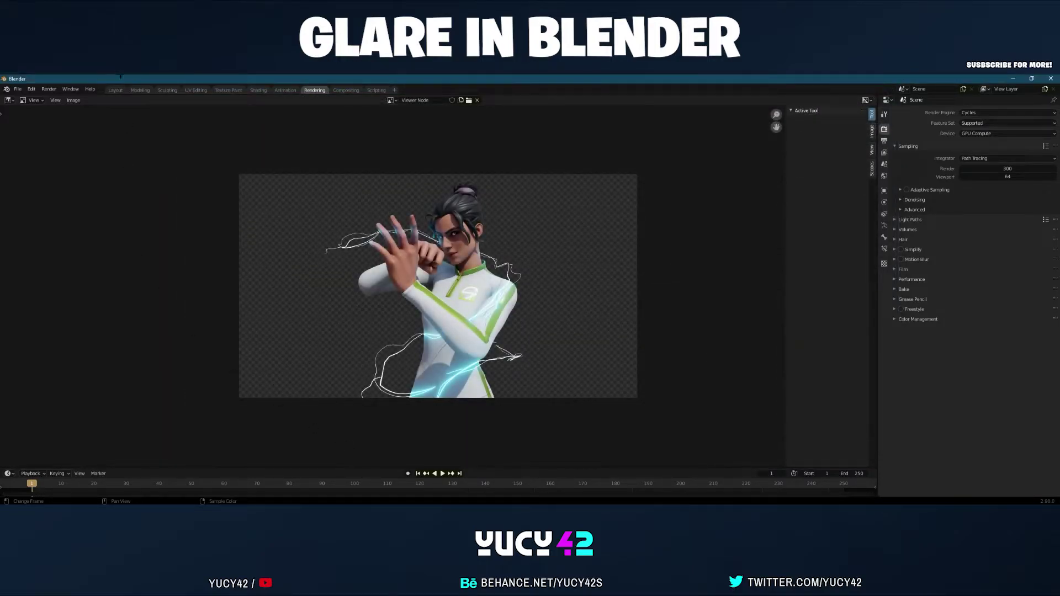
{"action": "left_click", "coordinate": [115, 90]}
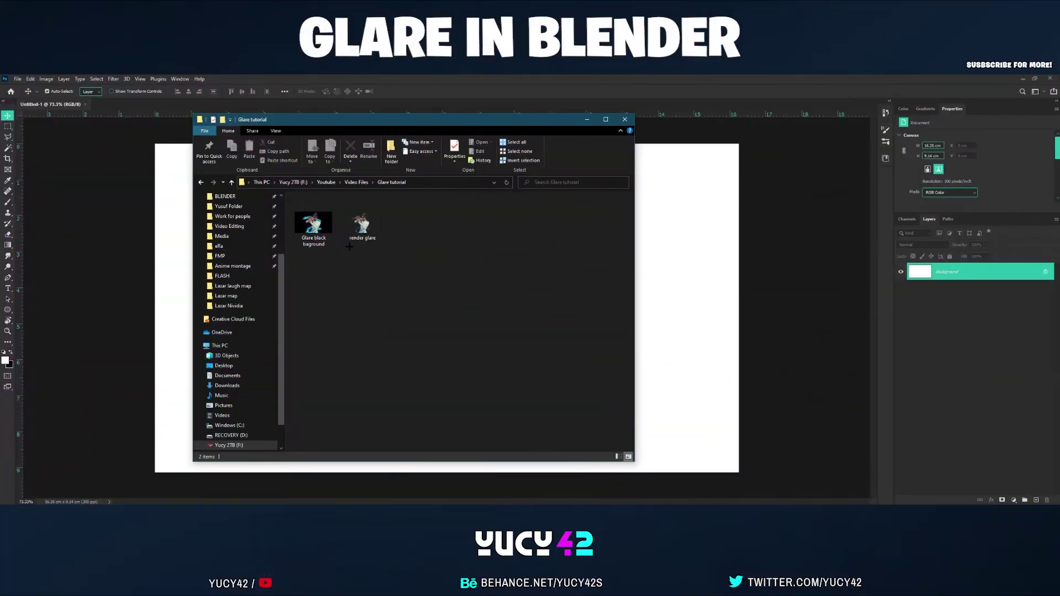
Switch to Photoshop and place the Glare black baground image in the document, with the render glare image aligned above it
{"action": "left_click_drag", "start_coordinate": [313, 224], "coordinate": [721, 254]}
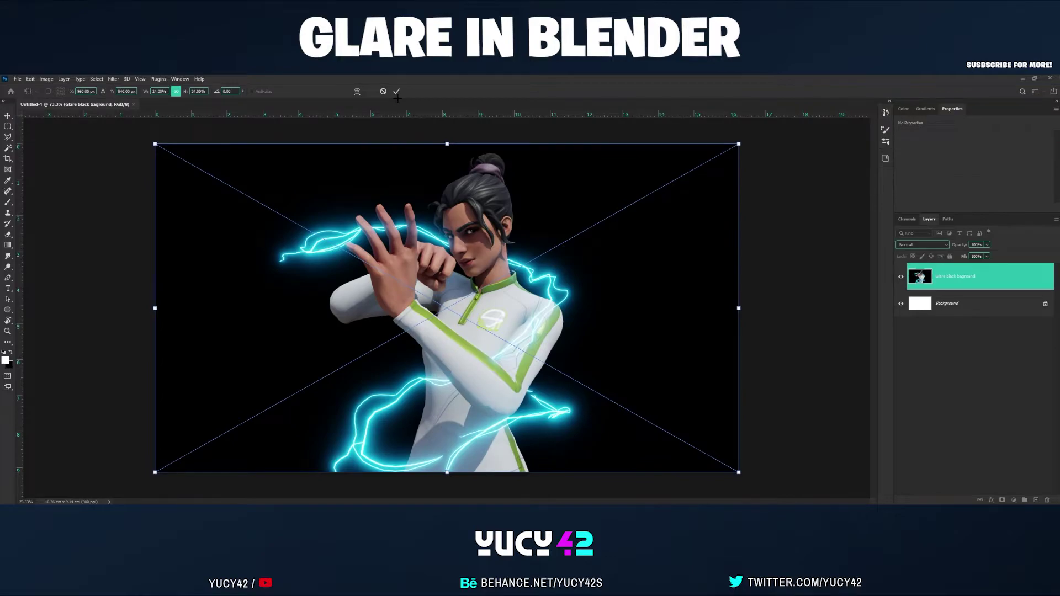
{"action": "left_click", "coordinate": [396, 93]}
{"action": "key", "text": "alt+Tab"}
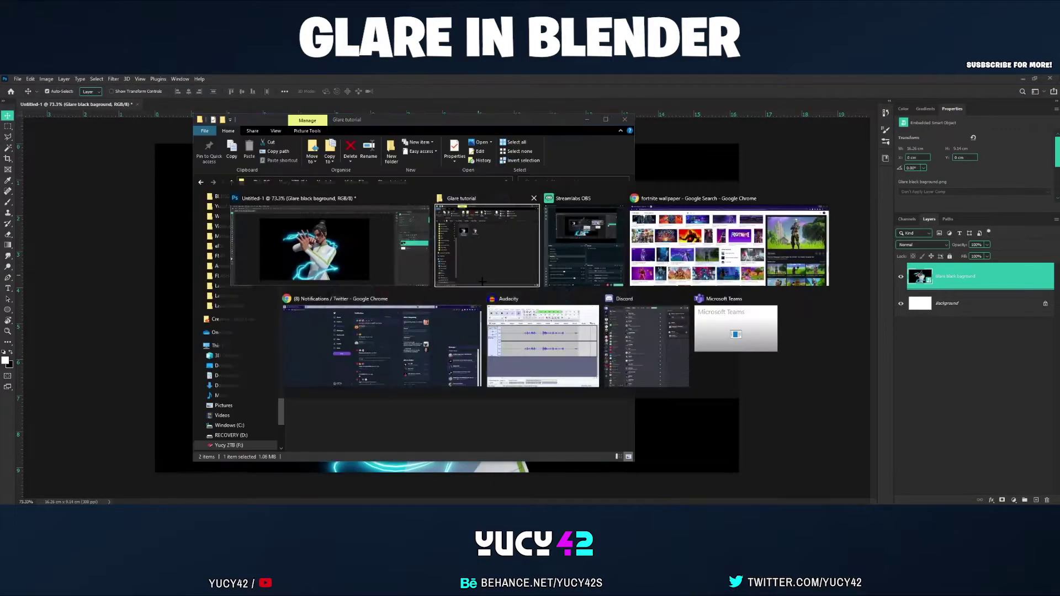
{"action": "left_click_drag", "start_coordinate": [360, 221], "coordinate": [730, 248]}
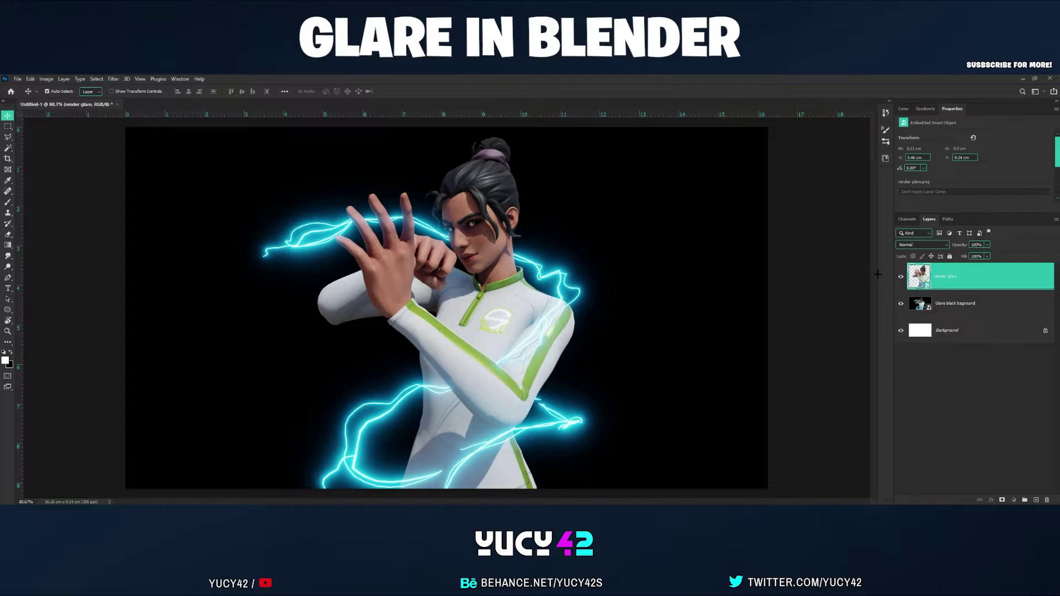
{"action": "left_click_drag", "start_coordinate": [460, 307], "coordinate": [487, 252]}
{"action": "key", "text": "ctrl+z"}
Add the landscape picture directly above the Background layer and check it by hiding and reshowing the Glare black baground layer
{"action": "left_click", "coordinate": [961, 328]}
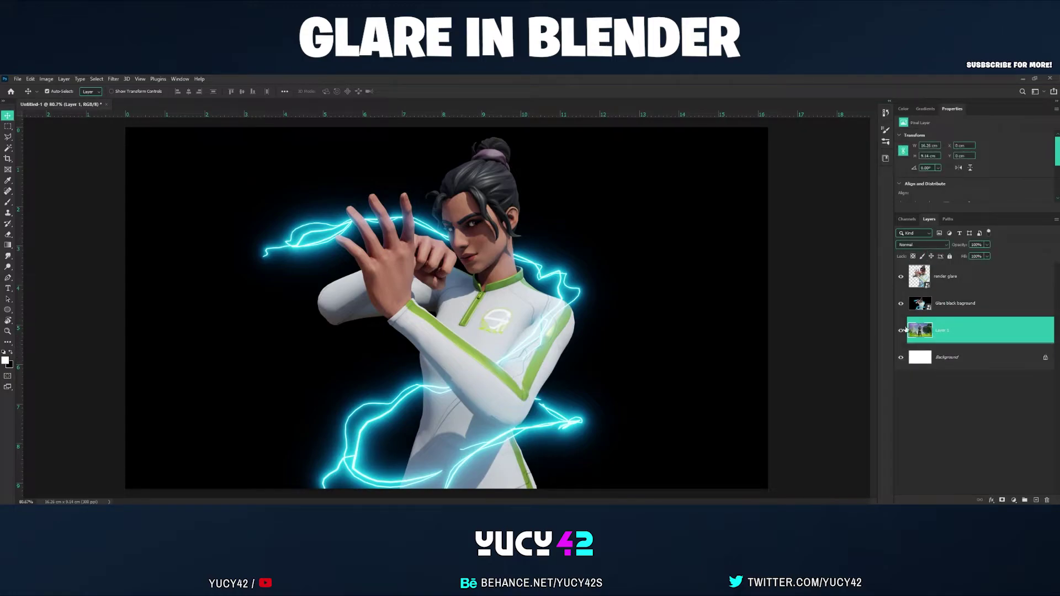
{"action": "left_click", "coordinate": [900, 304]}
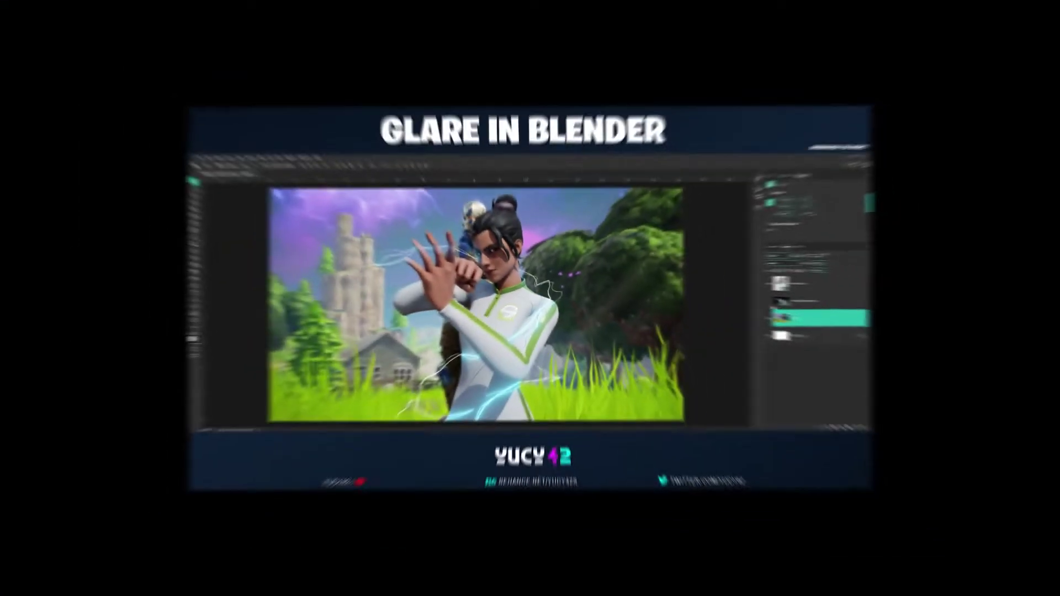
{"action": "left_click", "coordinate": [901, 304]}
{"action": "left_click", "coordinate": [901, 303]}
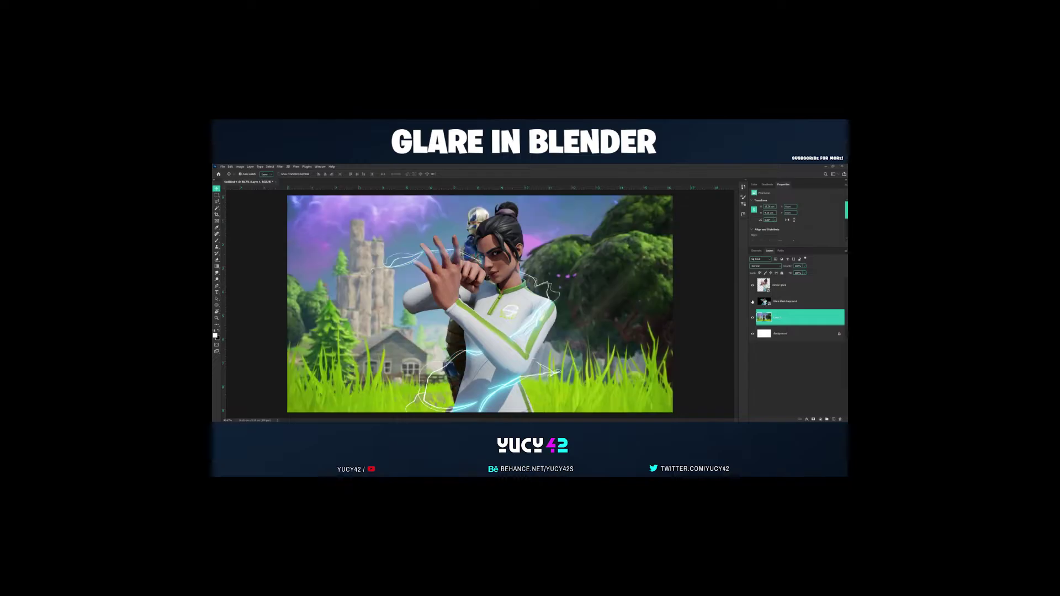
{"action": "left_click", "coordinate": [752, 301]}
Set the blending mode of the Glare black baground layer to Screen
{"action": "left_click", "coordinate": [783, 302]}
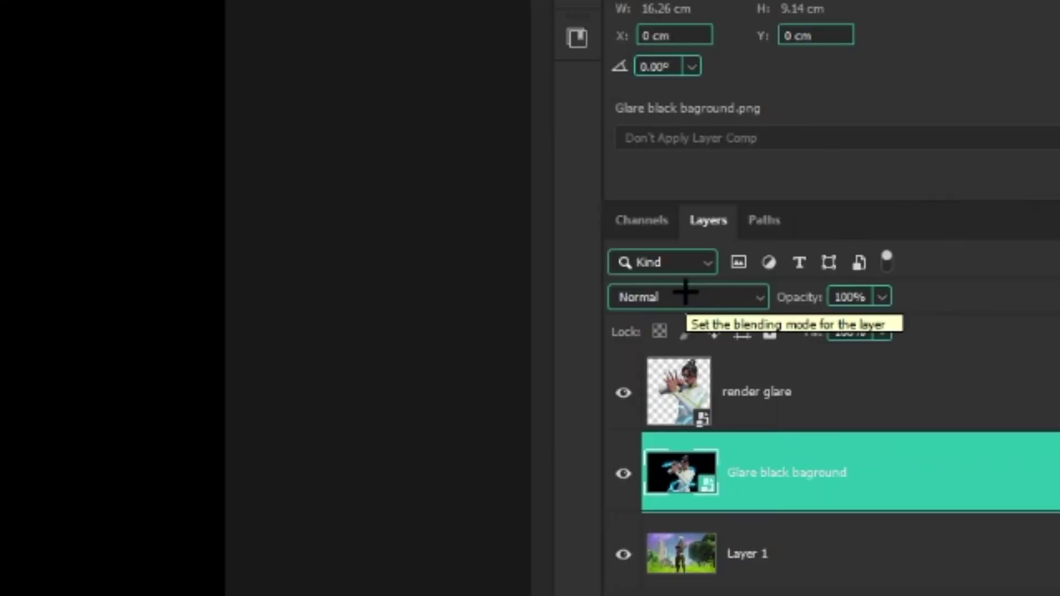
{"action": "left_click", "coordinate": [921, 245]}
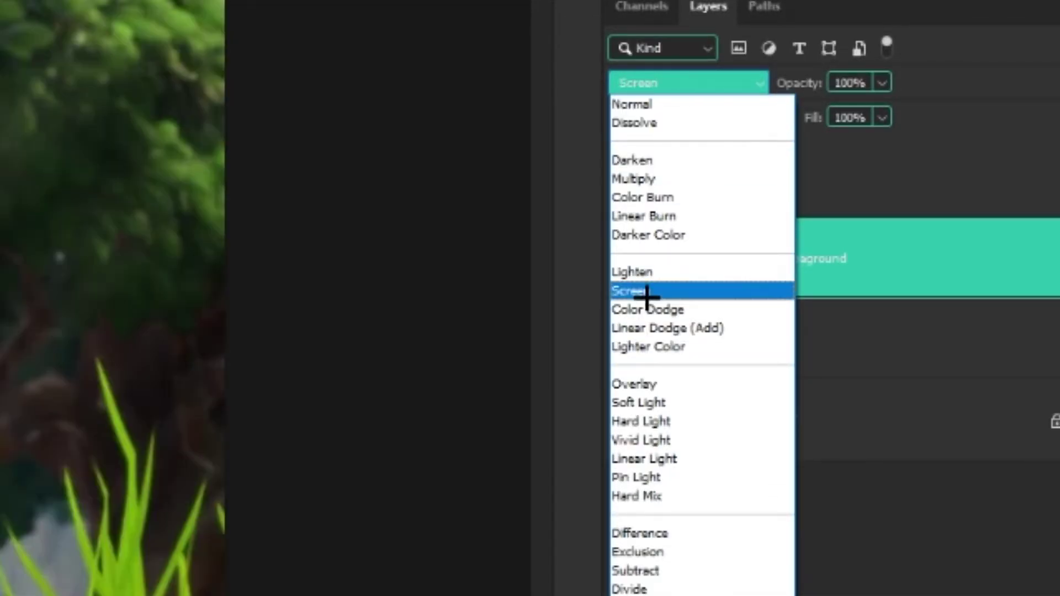
{"action": "left_click", "coordinate": [643, 296]}
{"action": "left_click", "coordinate": [844, 539]}
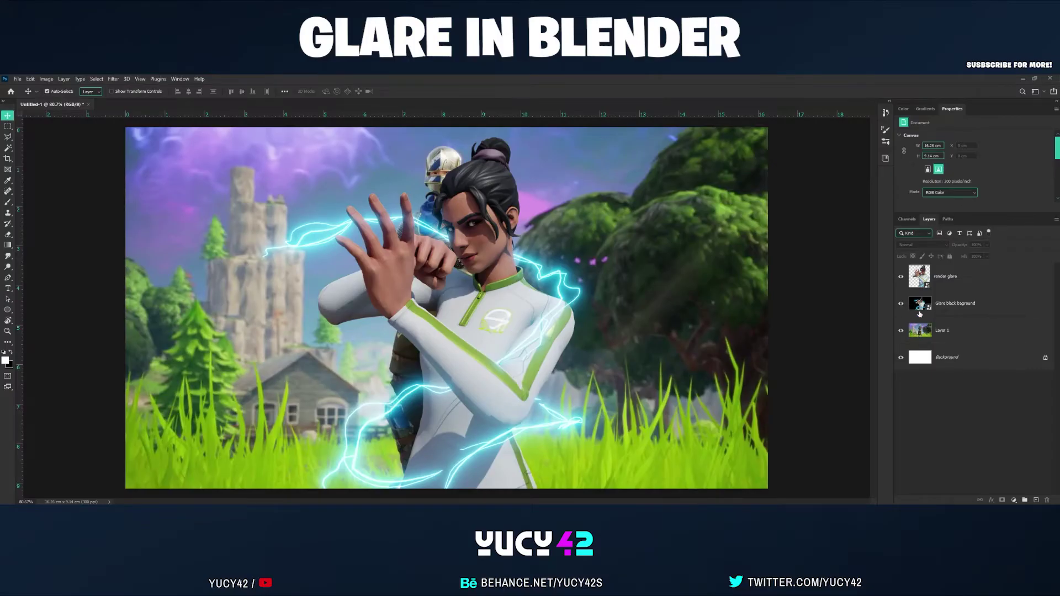
Compare the lightning with and without its glow by repeatedly hiding and showing the Glare black baground layer
{"action": "left_click", "coordinate": [900, 305]}
{"action": "left_click", "coordinate": [900, 305]}
{"action": "scroll", "coordinate": [595, 300], "scroll_direction": "up", "scroll_amount": 5, "text": "alt"}
{"action": "left_click", "coordinate": [900, 304]}
{"action": "left_click", "coordinate": [900, 305]}
{"action": "left_click", "coordinate": [900, 305]}
{"action": "left_click", "coordinate": [901, 304]}
{"action": "left_click", "coordinate": [901, 305]}
{"action": "left_click", "coordinate": [900, 305]}
{"action": "scroll", "coordinate": [342, 295], "scroll_direction": "down", "scroll_amount": 5, "text": "alt"}
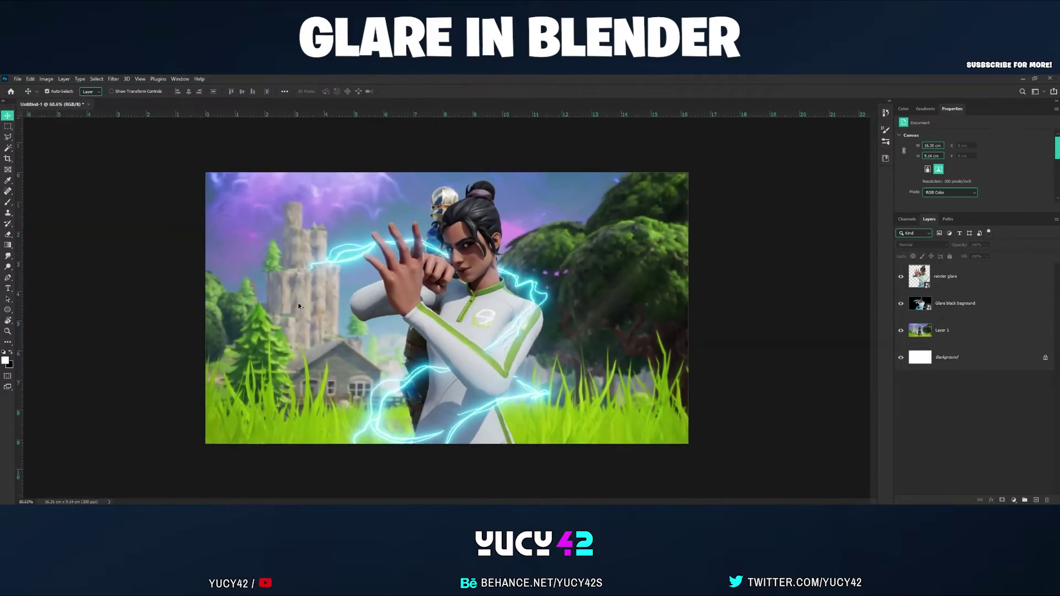
{"action": "scroll", "coordinate": [298, 306], "scroll_direction": "up", "scroll_amount": 2, "text": "alt"}
{"action": "left_click", "coordinate": [901, 305]}
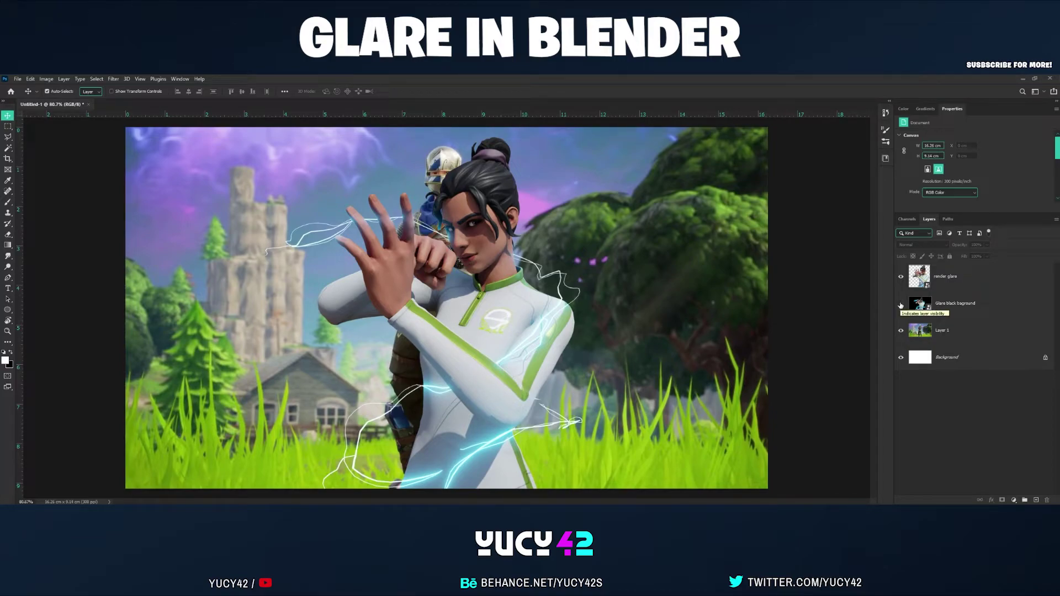
{"action": "left_click", "coordinate": [900, 304]}
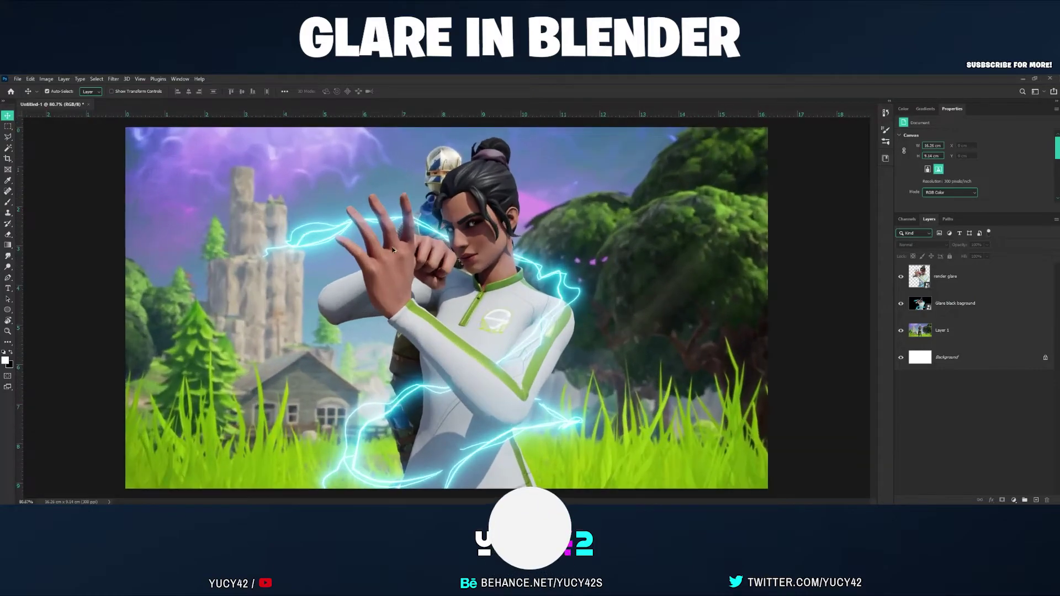
Select the landscape layer and examine the lightning glow around the character's lower body up close
{"action": "left_click", "coordinate": [942, 330]}
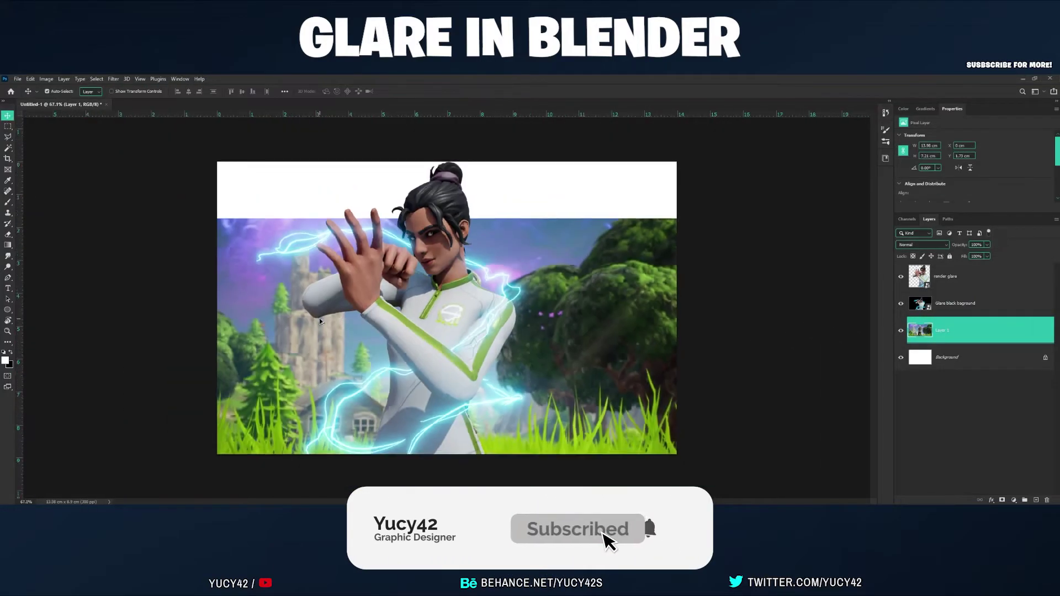
{"action": "scroll", "coordinate": [166, 150], "scroll_direction": "down", "scroll_amount": 1, "text": "alt"}
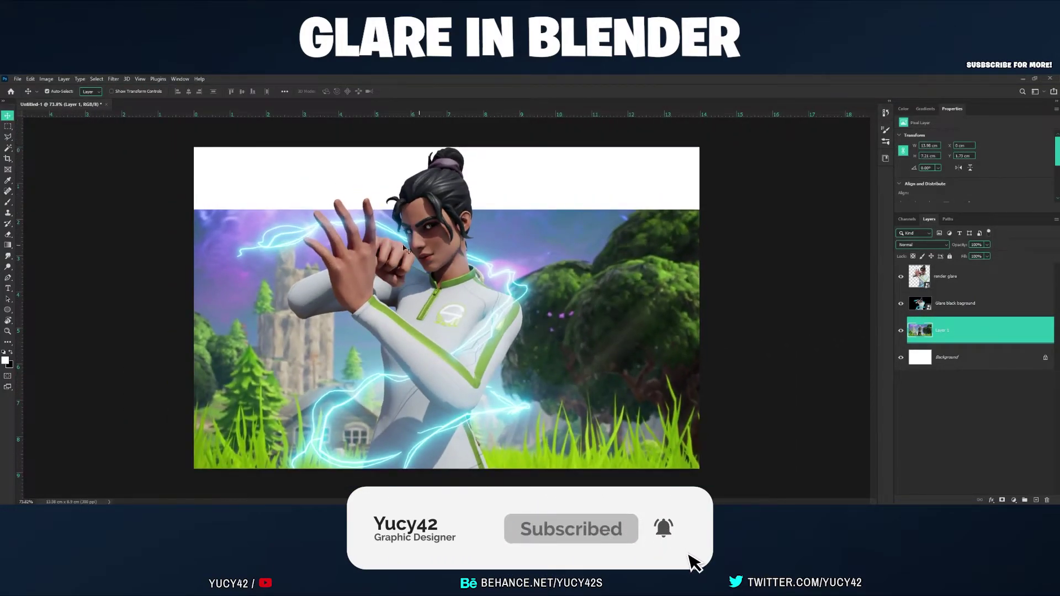
{"action": "scroll", "coordinate": [353, 298], "scroll_direction": "up", "scroll_amount": 9, "text": "alt"}
{"action": "left_click_drag", "start_coordinate": [364, 442], "coordinate": [478, 247]}
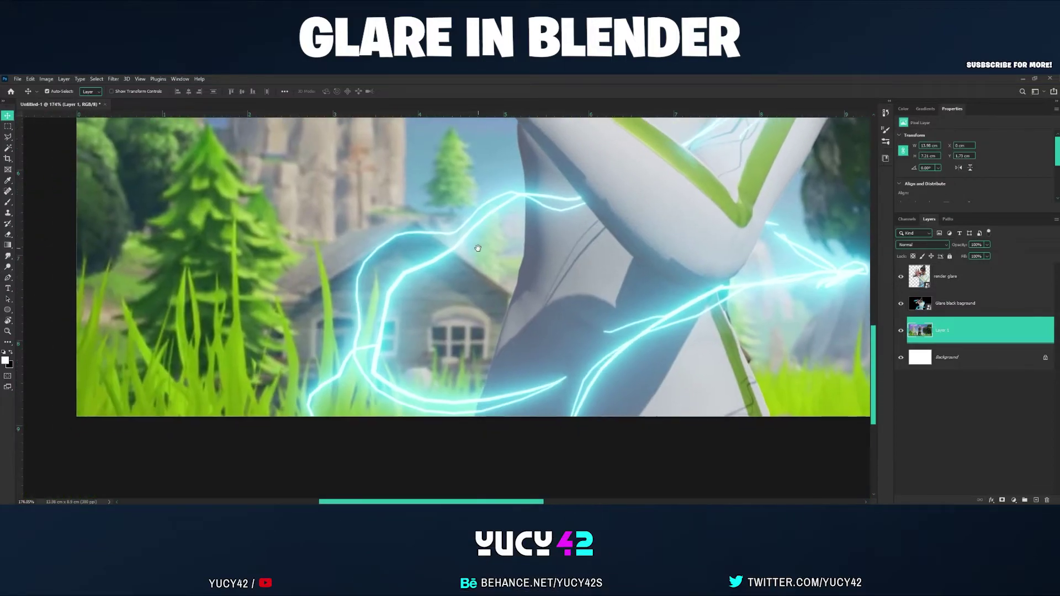
{"action": "left_click_drag", "start_coordinate": [633, 349], "coordinate": [350, 349]}
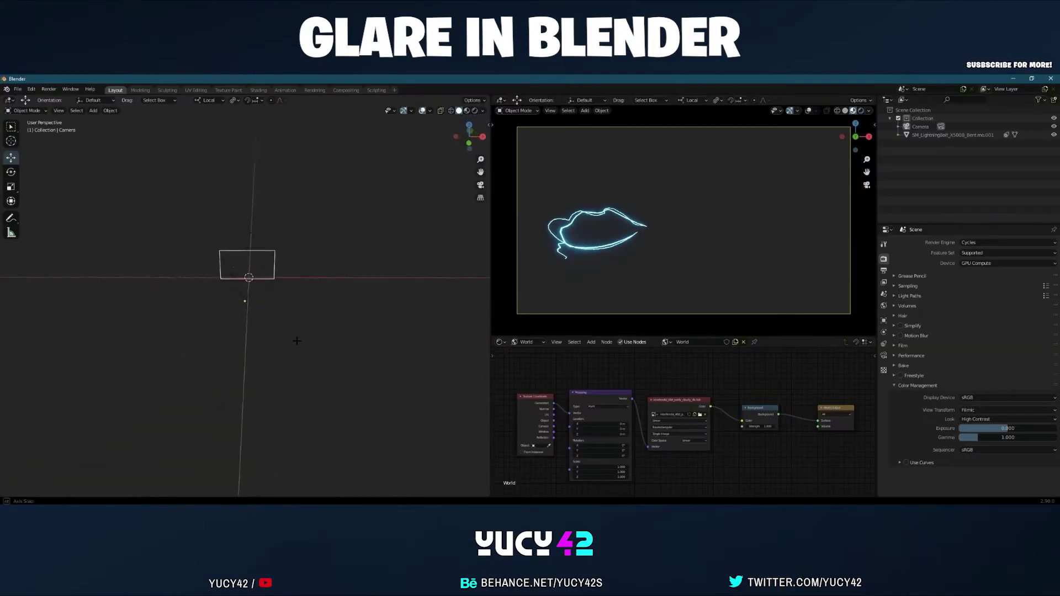
Switch to Blender, reposition the lightning bolt inside the camera's view and rotate it slightly
{"action": "left_click", "coordinate": [232, 271]}
{"action": "key", "text": "KP_Decimal"}
{"action": "middle_click_drag", "start_coordinate": [193, 345], "coordinate": [286, 346]}
{"action": "key", "text": "g"}
{"action": "left_click", "coordinate": [258, 376]}
{"action": "scroll", "coordinate": [257, 376], "scroll_direction": "down", "scroll_amount": 5}
{"action": "key", "text": "g"}
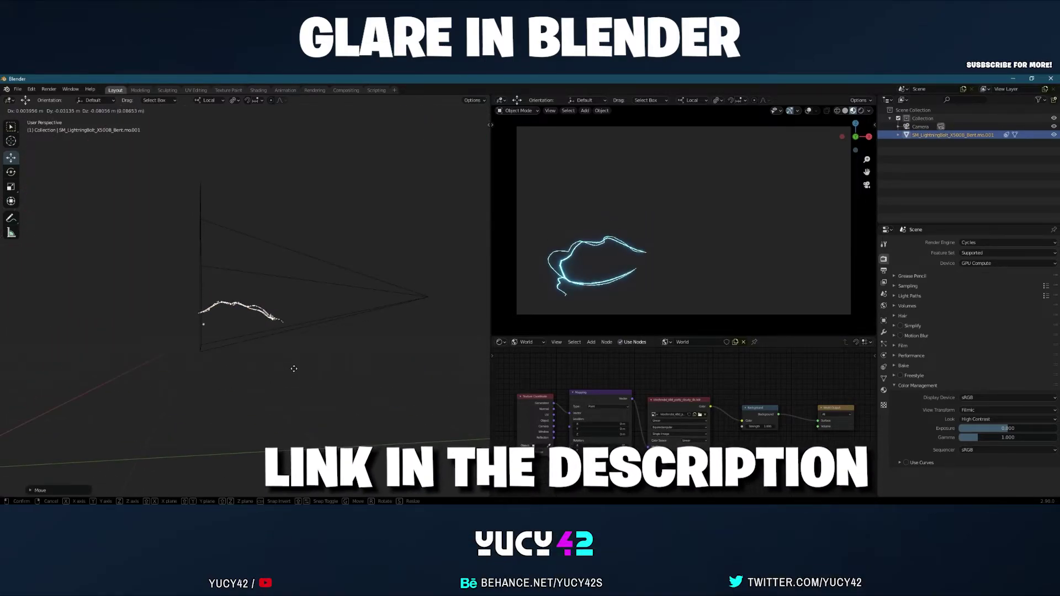
{"action": "left_click", "coordinate": [292, 355]}
{"action": "left_click", "coordinate": [11, 171]}
{"action": "left_click_drag", "start_coordinate": [213, 330], "coordinate": [217, 320]}
Duplicate the lightning bolt, place the copy on the opposite side of the camera frame and rotate it roughly upright
{"action": "middle_click_drag", "start_coordinate": [430, 349], "coordinate": [300, 384]}
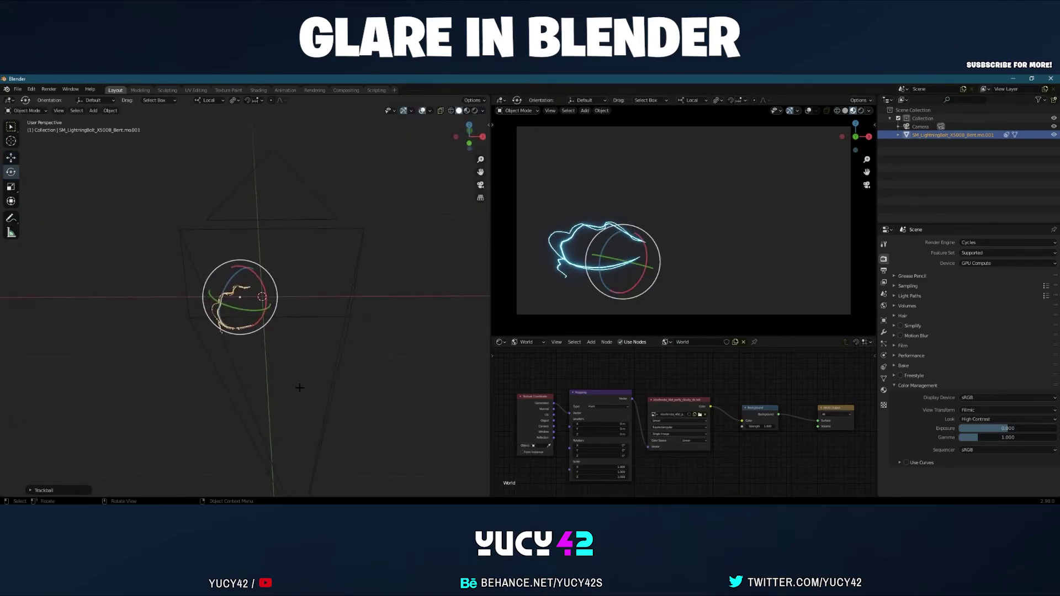
{"action": "key", "text": "shift+d"}
{"action": "left_click", "coordinate": [364, 371]}
{"action": "left_click_drag", "start_coordinate": [284, 291], "coordinate": [330, 268]}
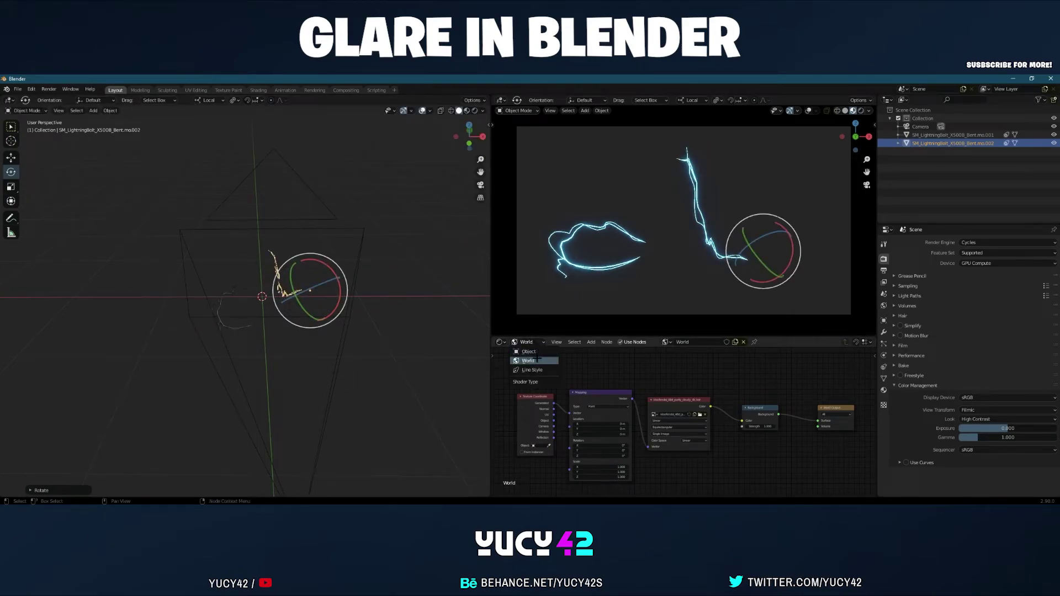
Display the lightning bolt's material nodes and change the Emission colour to red
{"action": "left_click", "coordinate": [528, 351]}
{"action": "scroll", "coordinate": [605, 398], "scroll_direction": "up", "scroll_amount": 2}
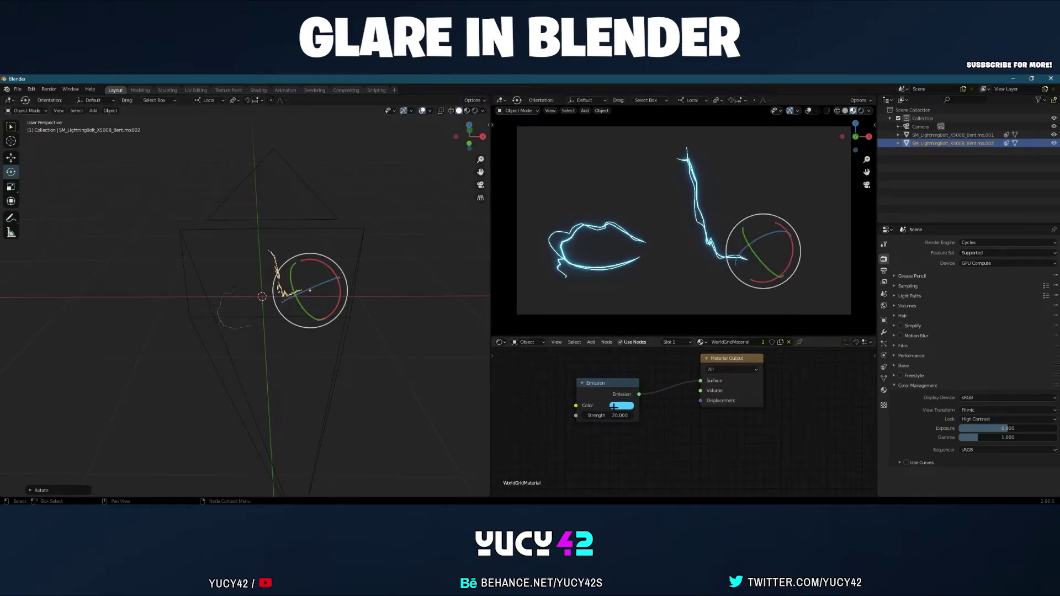
{"action": "left_click", "coordinate": [621, 405]}
{"action": "left_click_drag", "start_coordinate": [651, 309], "coordinate": [651, 338]}
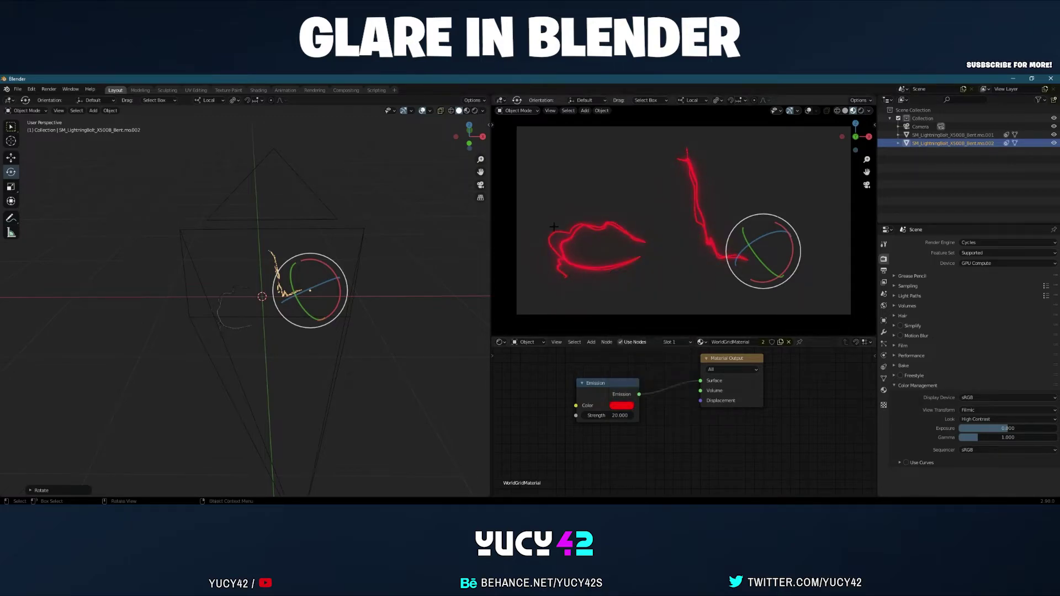
Select the upright copy of the lightning bolt and open its mesh in Edit Mode
{"action": "middle_click_drag", "start_coordinate": [322, 278], "coordinate": [257, 336]}
{"action": "left_click", "coordinate": [196, 291]}
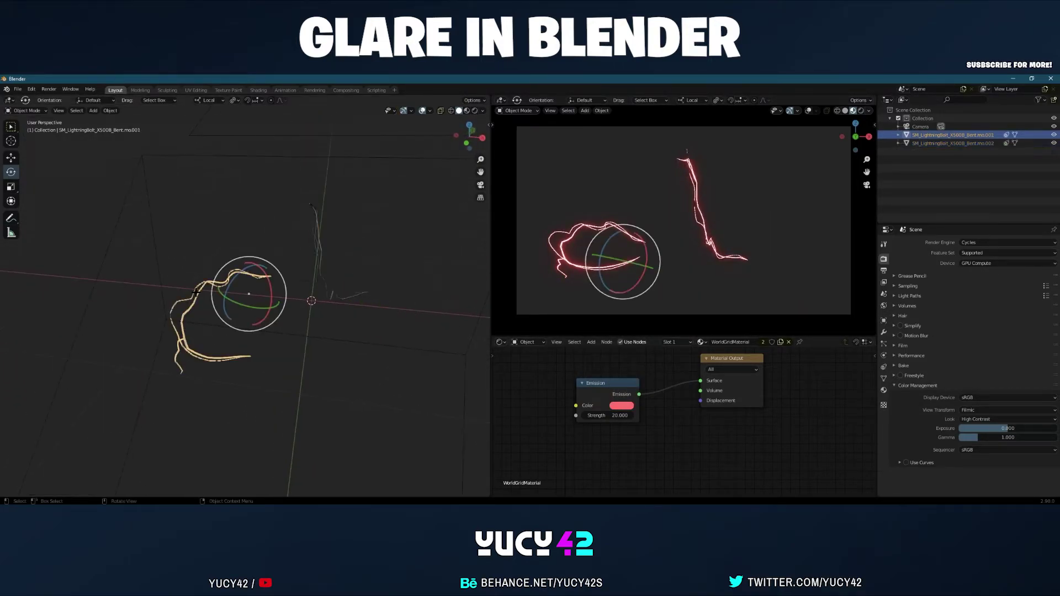
{"action": "left_click", "coordinate": [307, 253]}
{"action": "left_click", "coordinate": [315, 256]}
{"action": "scroll", "coordinate": [365, 301], "scroll_direction": "down", "scroll_amount": 2}
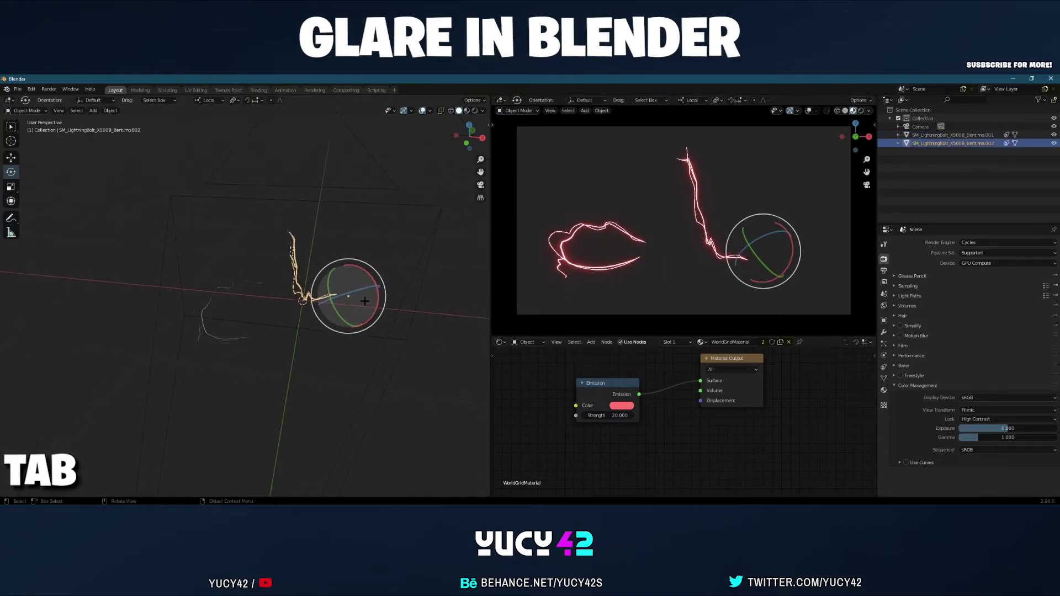
{"action": "key", "text": "Tab"}
{"action": "key", "text": "KP_Decimal"}
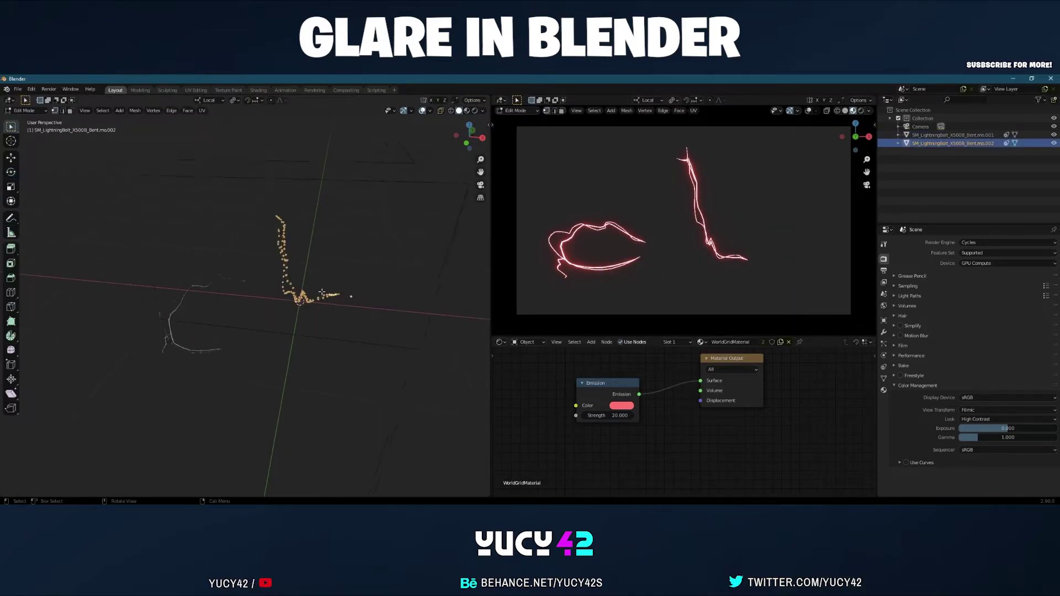
{"action": "scroll", "coordinate": [311, 320], "scroll_direction": "down", "scroll_amount": 4}
{"action": "middle_click_drag", "start_coordinate": [320, 337], "coordinate": [249, 305]}
{"action": "key", "text": "3"}
{"action": "mouse_move", "coordinate": [265, 337]}
{"action": "middle_mouse_down"}
{"action": "mouse_move", "coordinate": [276, 348]}
{"action": "mouse_move", "coordinate": [277, 330]}
{"action": "middle_mouse_up"}
{"action": "scroll", "coordinate": [276, 347], "scroll_direction": "down", "scroll_amount": 7}
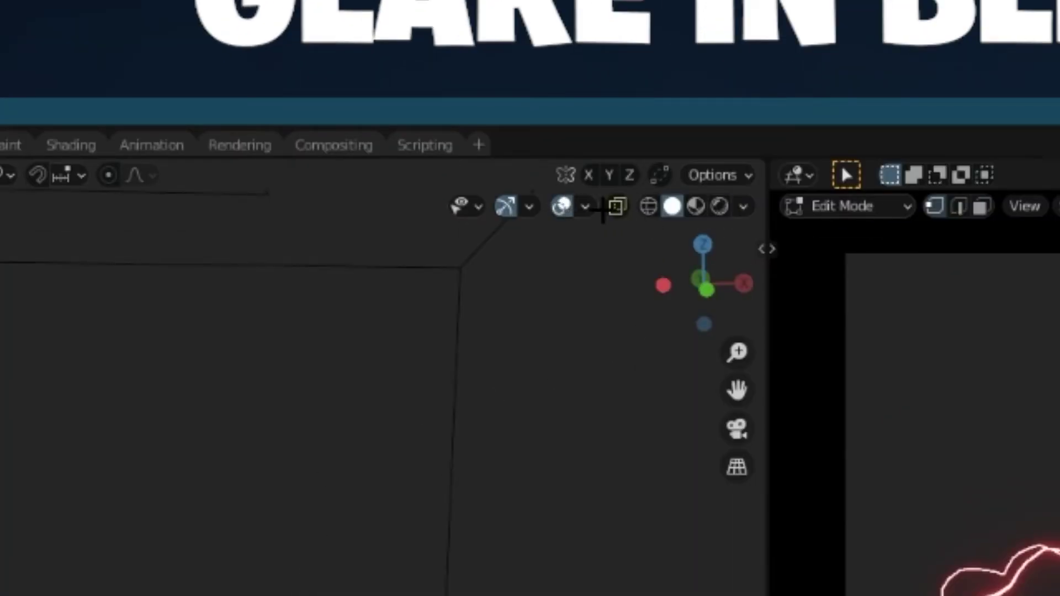
Select the upright bolt's whole mesh, add a second material slot and assign that slot to the selected geometry
{"action": "middle_click_drag", "start_coordinate": [74, 192], "coordinate": [251, 258]}
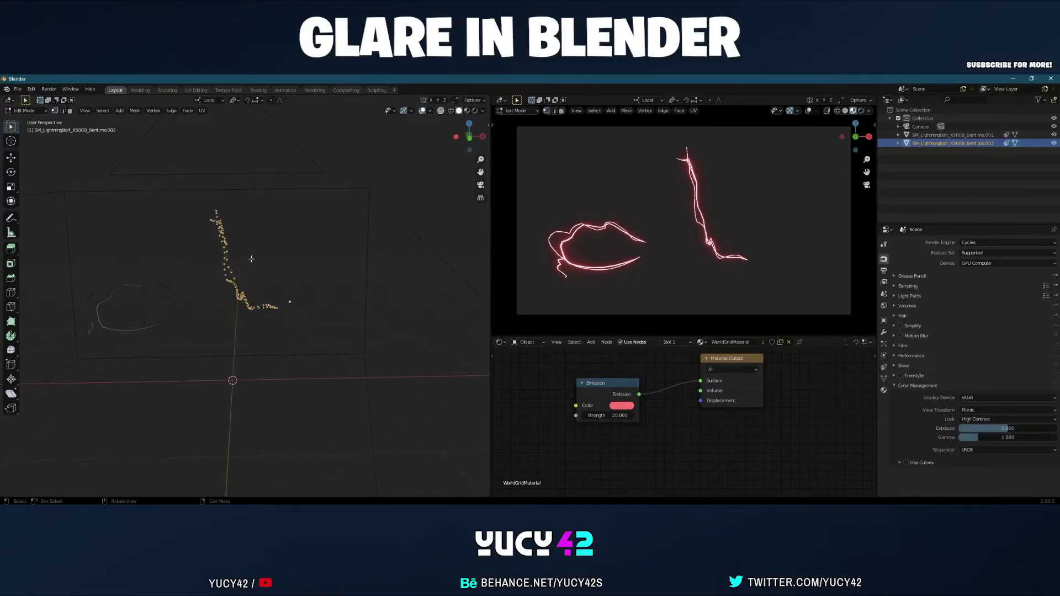
{"action": "left_click_drag", "start_coordinate": [205, 202], "coordinate": [304, 351]}
{"action": "middle_click_drag", "start_coordinate": [254, 283], "coordinate": [265, 285]}
{"action": "left_click", "coordinate": [700, 341]}
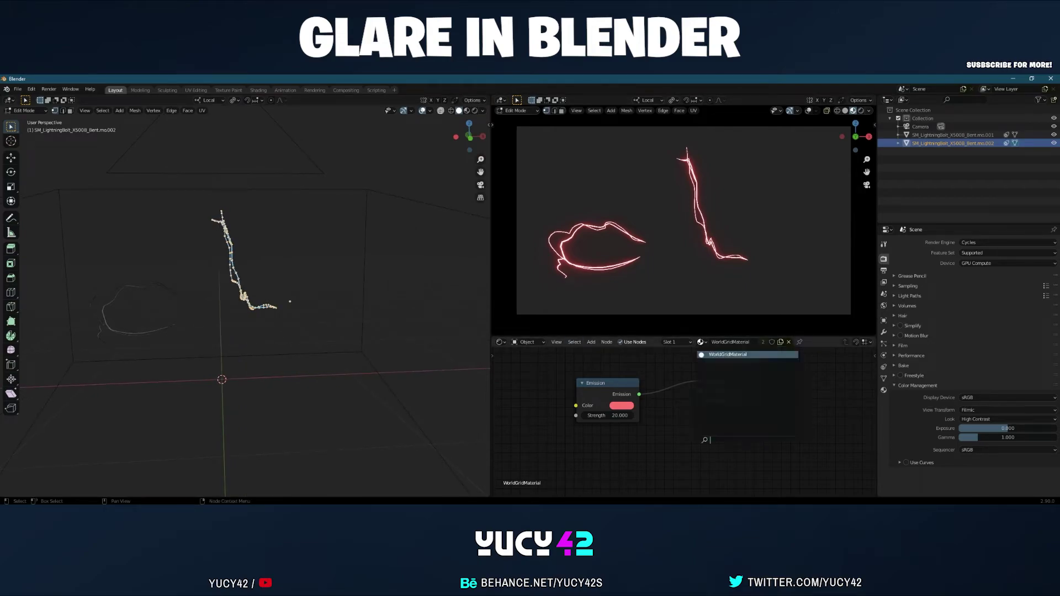
{"action": "left_click", "coordinate": [681, 342]}
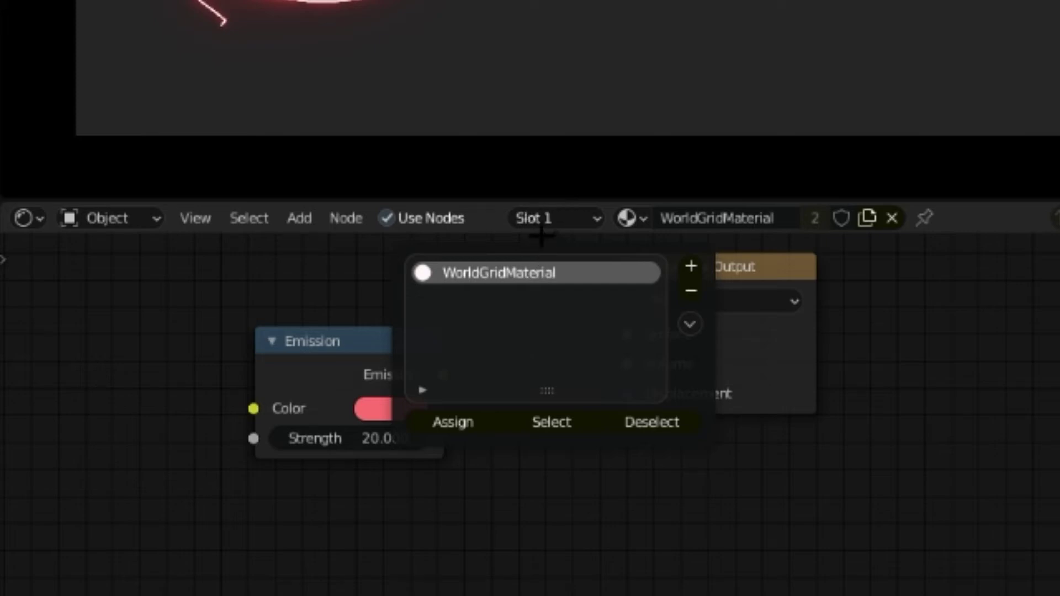
{"action": "left_click", "coordinate": [690, 266]}
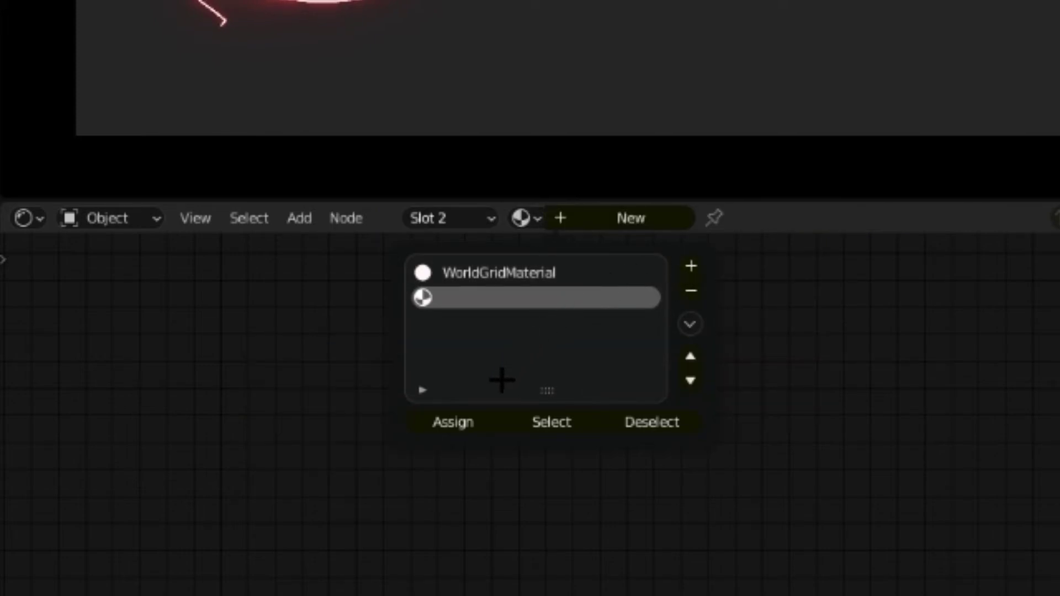
{"action": "left_click", "coordinate": [470, 424]}
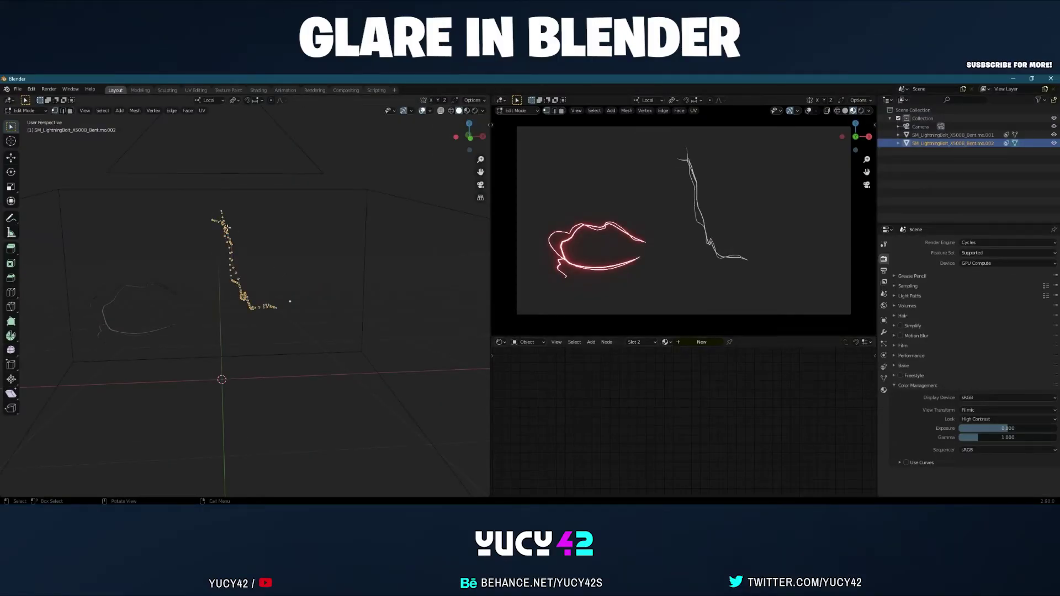
Return the upright bolt to Object Mode and create a new material in its second slot
{"action": "key", "text": "Tab"}
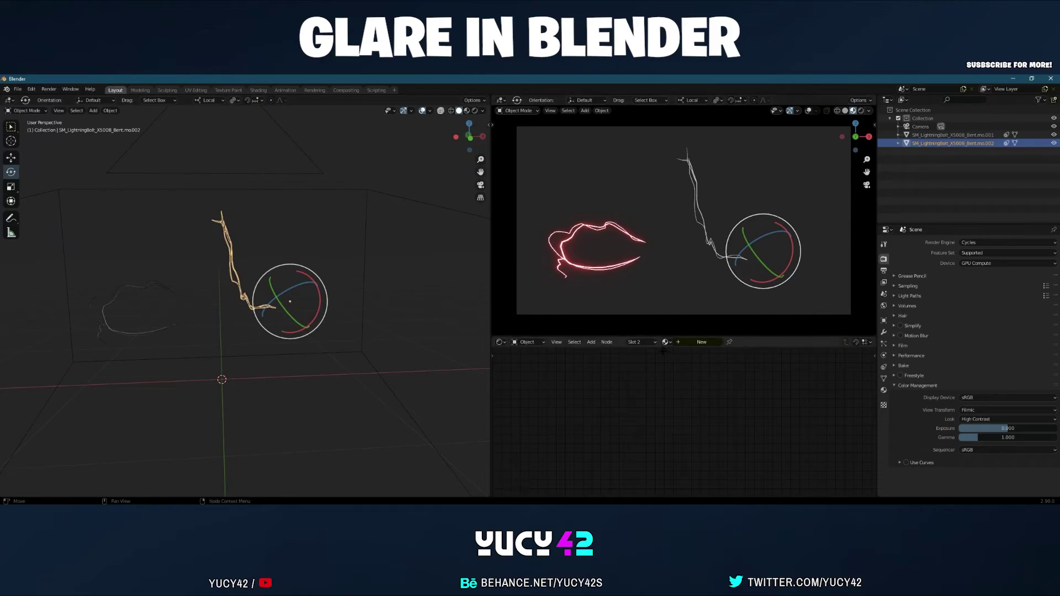
{"action": "left_click", "coordinate": [704, 342]}
{"action": "left_click", "coordinate": [702, 342]}
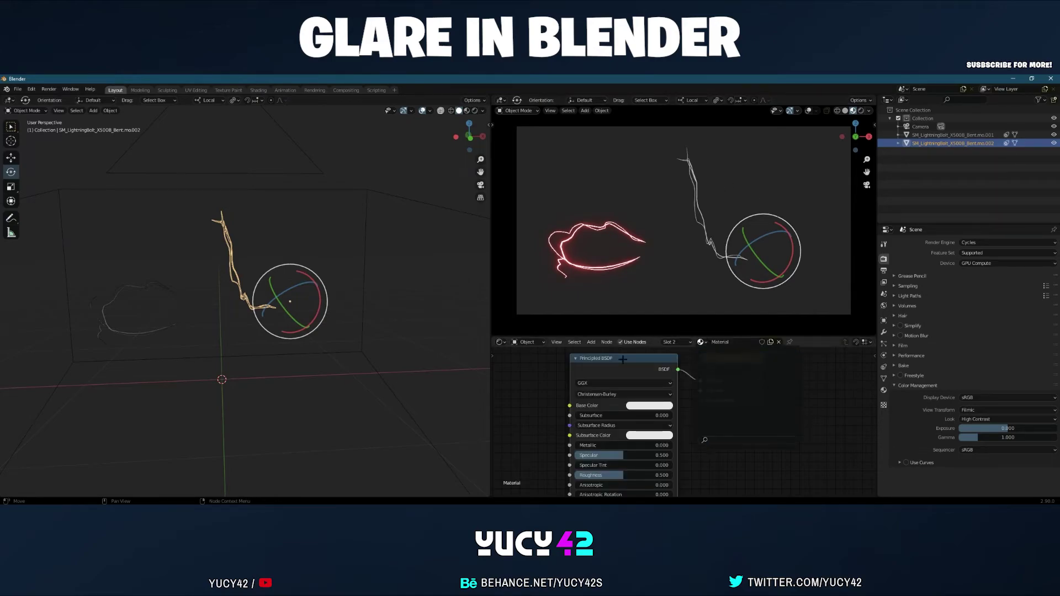
Replace the new material's Principled BSDF with an Emission shader connected to the Material Output's Surface
{"action": "key", "text": "x"}
{"action": "key", "text": "shift+a"}
{"action": "key", "text": "s"}
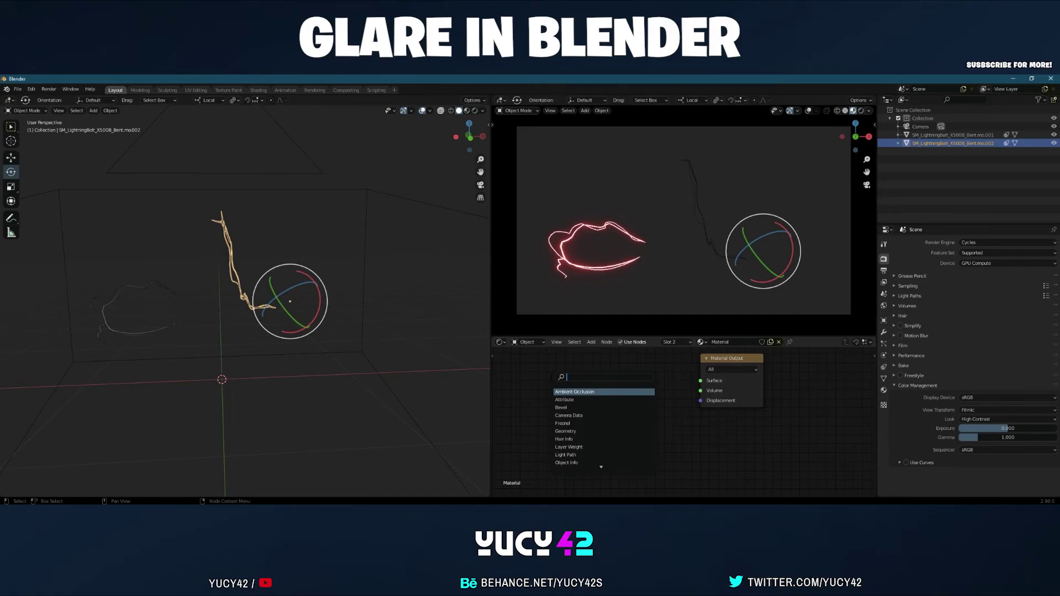
{"action": "type", "text": "emission"}
{"action": "key", "text": "Return"}
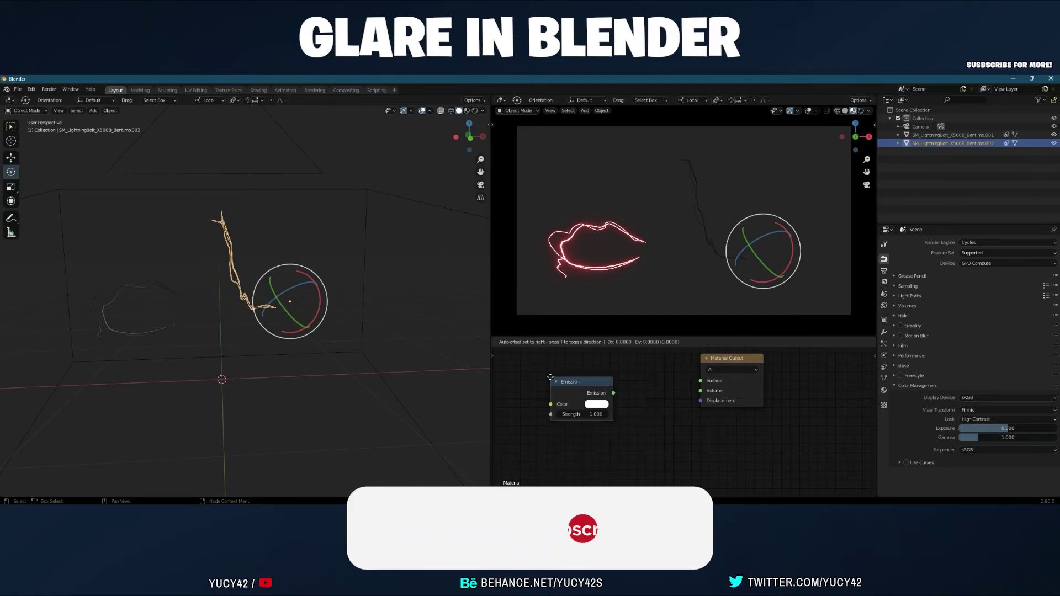
{"action": "left_click_drag", "start_coordinate": [643, 389], "coordinate": [700, 380]}
Raise the new Emission shader's strength to about 89.5 and change its colour to cyan
{"action": "left_click_drag", "start_coordinate": [623, 377], "coordinate": [762, 407]}
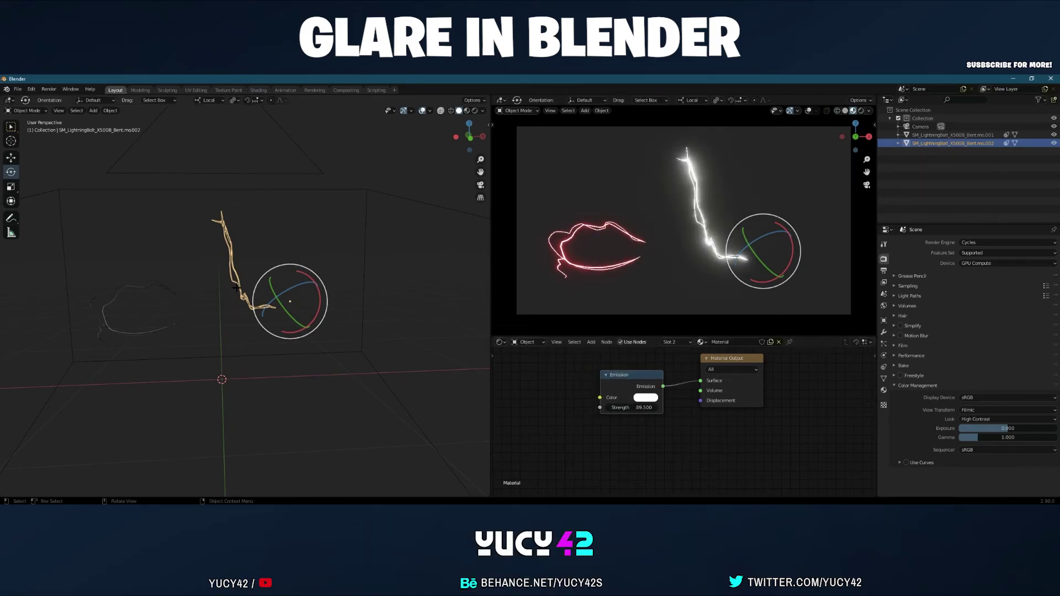
{"action": "left_click", "coordinate": [645, 398]}
{"action": "left_click", "coordinate": [651, 300]}
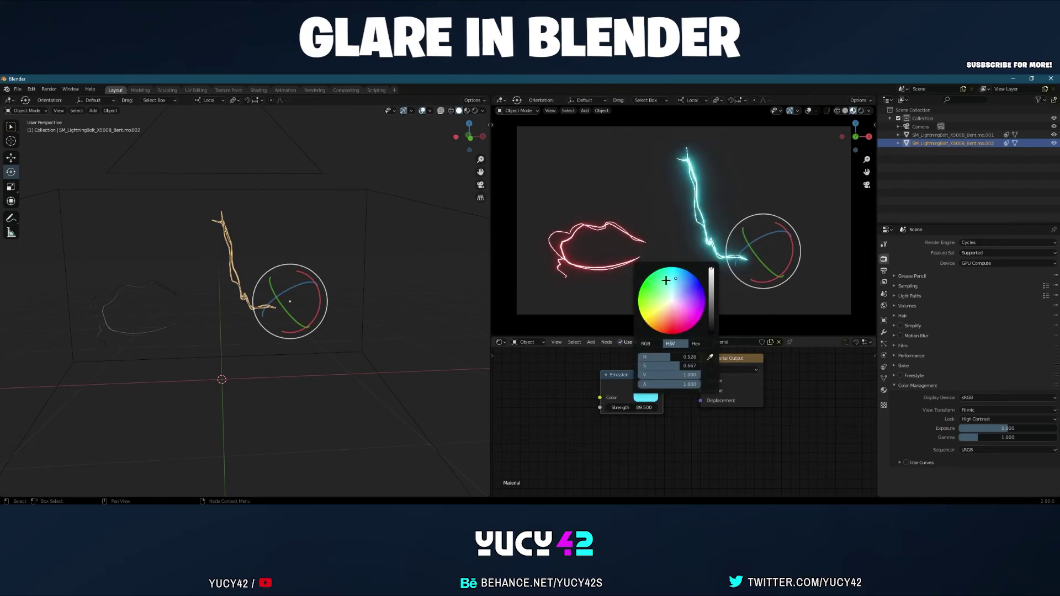
Rotate the cyan bolt freely until it slopes down toward the lower edge of the camera frame
{"action": "left_click", "coordinate": [330, 302]}
{"action": "left_click", "coordinate": [243, 290]}
{"action": "left_click_drag", "start_coordinate": [281, 292], "coordinate": [298, 311]}
Set the cyan bolt's Emission strength to 45
{"action": "left_click_drag", "start_coordinate": [640, 407], "coordinate": [630, 407]}
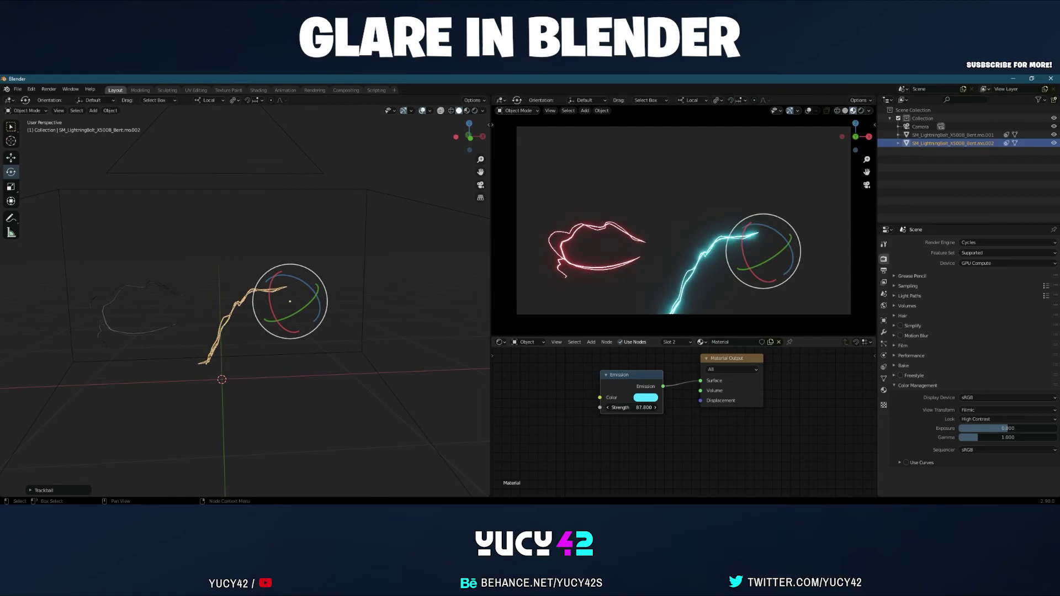
{"action": "type", "text": "45"}
{"action": "key", "text": "Return"}
Rotate the cyan bolt into an open loop like the red one and move it fully into the opposite side of the camera frame
{"action": "left_click_drag", "start_coordinate": [282, 327], "coordinate": [283, 275]}
{"action": "mouse_move", "coordinate": [296, 299]}
{"action": "left_mouse_down"}
{"action": "mouse_move", "coordinate": [323, 347]}
{"action": "mouse_move", "coordinate": [284, 293]}
{"action": "mouse_move", "coordinate": [293, 297]}
{"action": "left_mouse_up"}
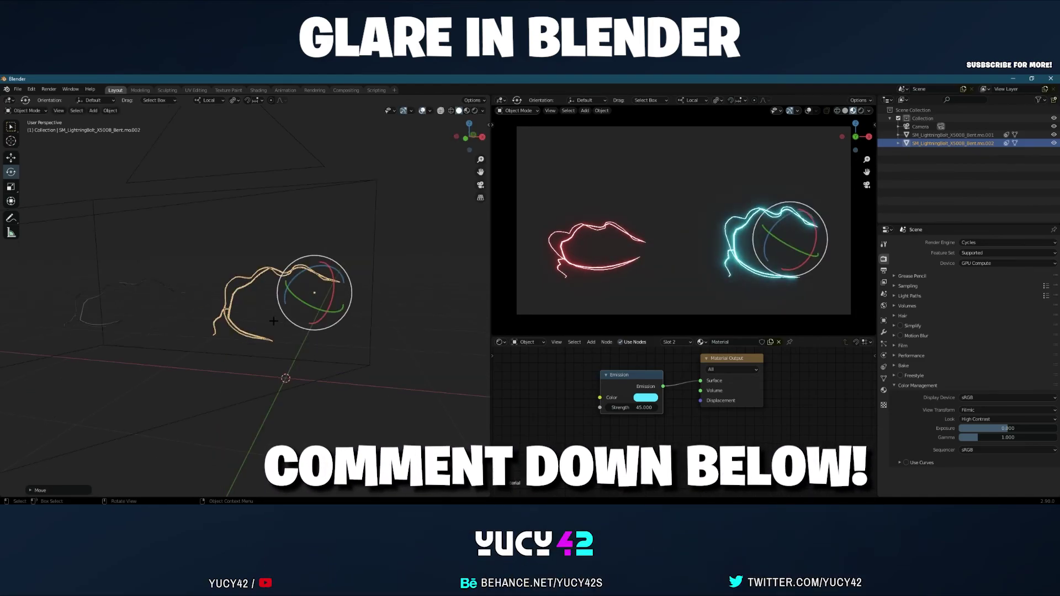
{"action": "left_click_drag", "start_coordinate": [273, 321], "coordinate": [244, 332]}
{"action": "key", "text": "ctrl+z"}
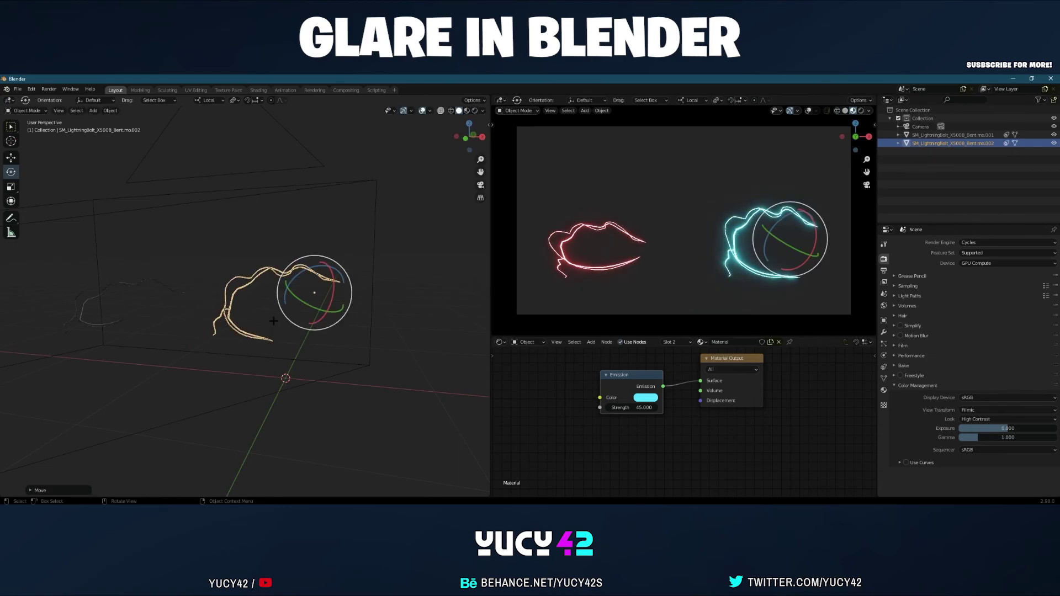